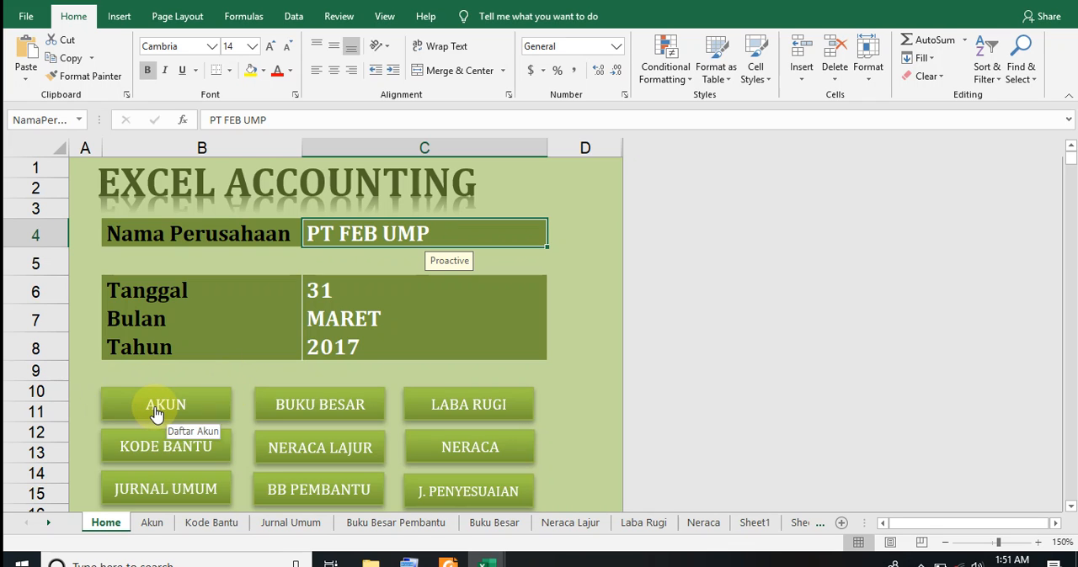
left_click(120, 19)
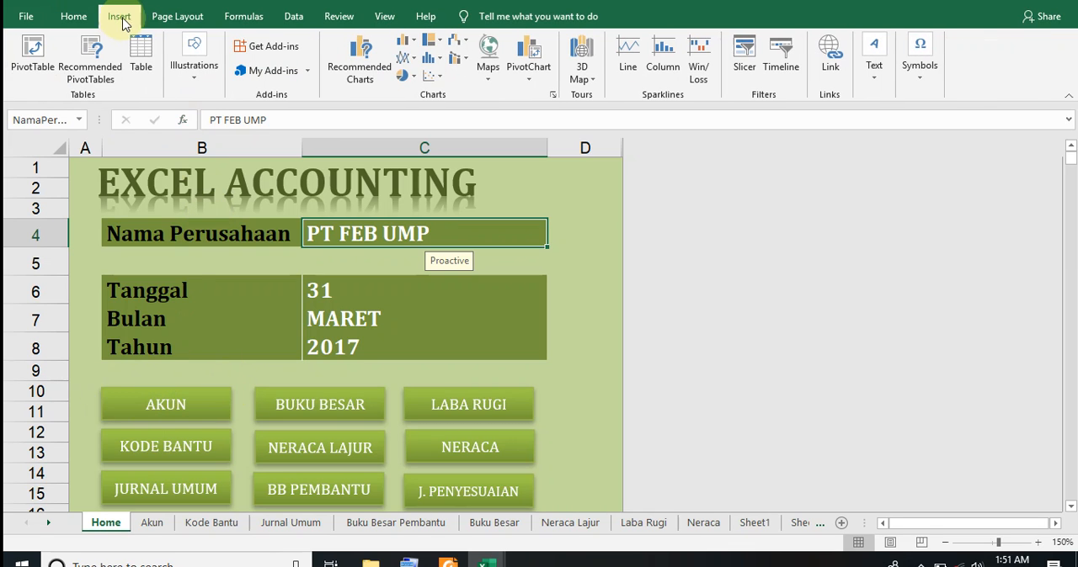
left_click(194, 83)
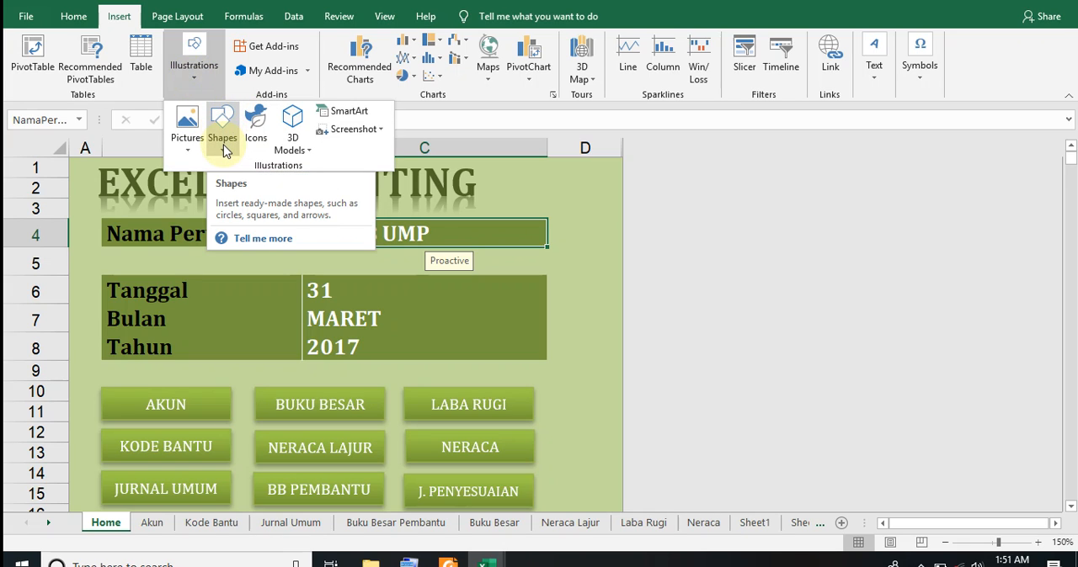
left_click(195, 380)
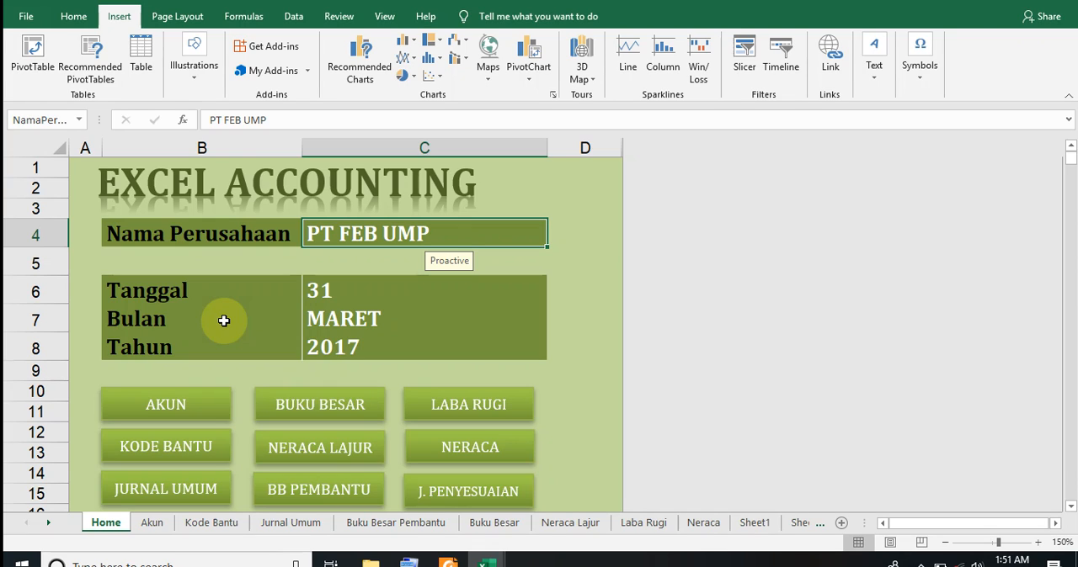
Follow the AKUN button's link to the Akun sheet, then return to the Home sheet
left_click(148, 405)
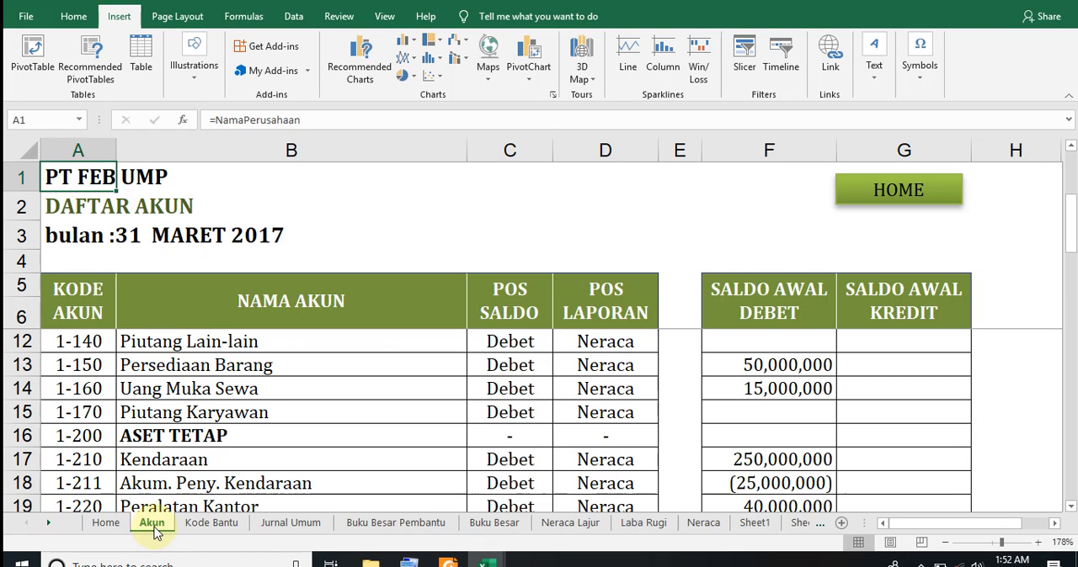
left_click(109, 526)
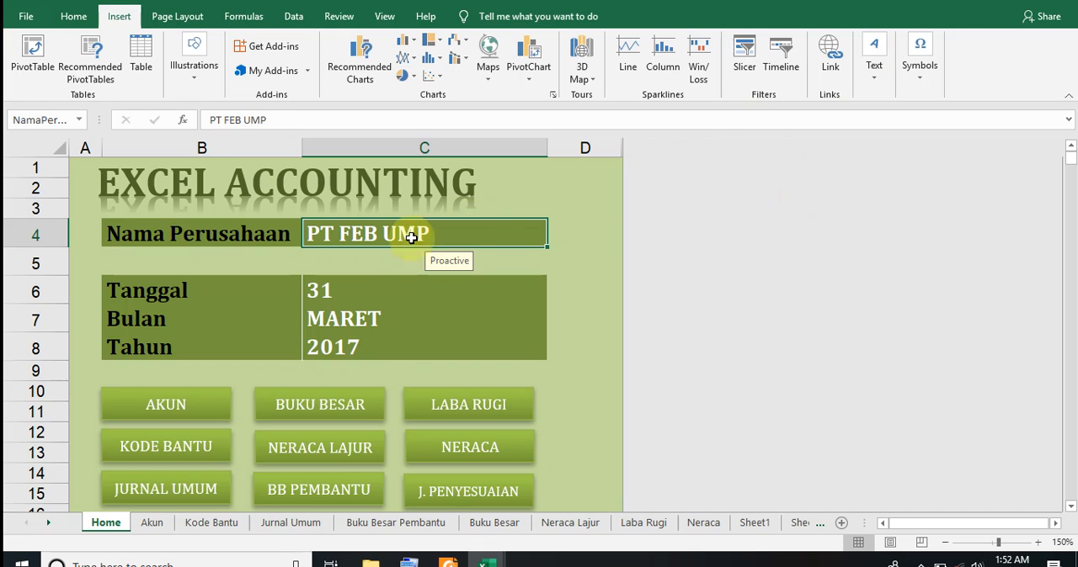
Edit the AKUN button's hyperlink so it points to cell A1 of the Akun sheet in this document
left_click(195, 411)
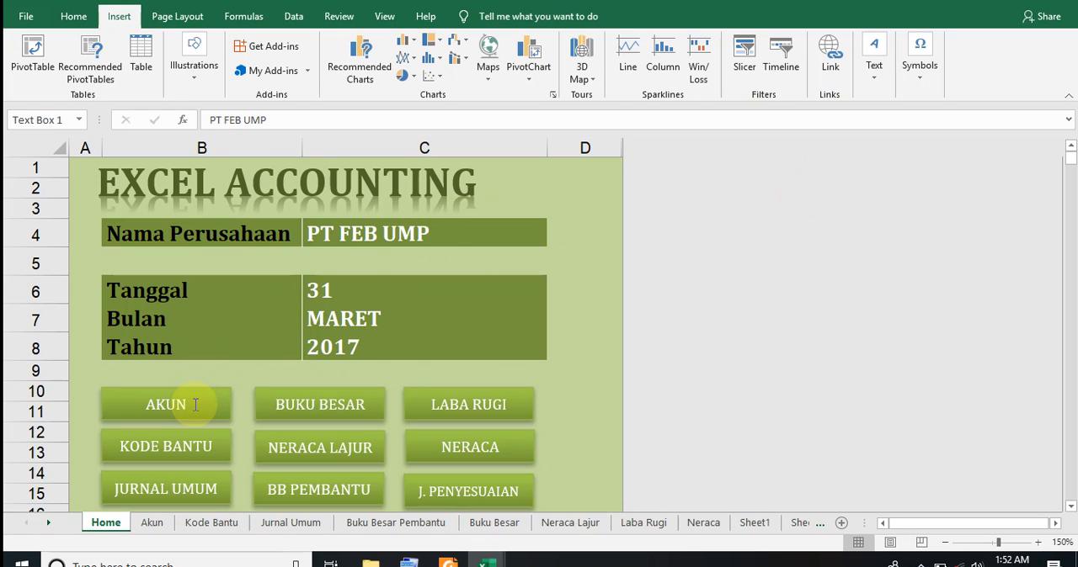
right_click(195, 411)
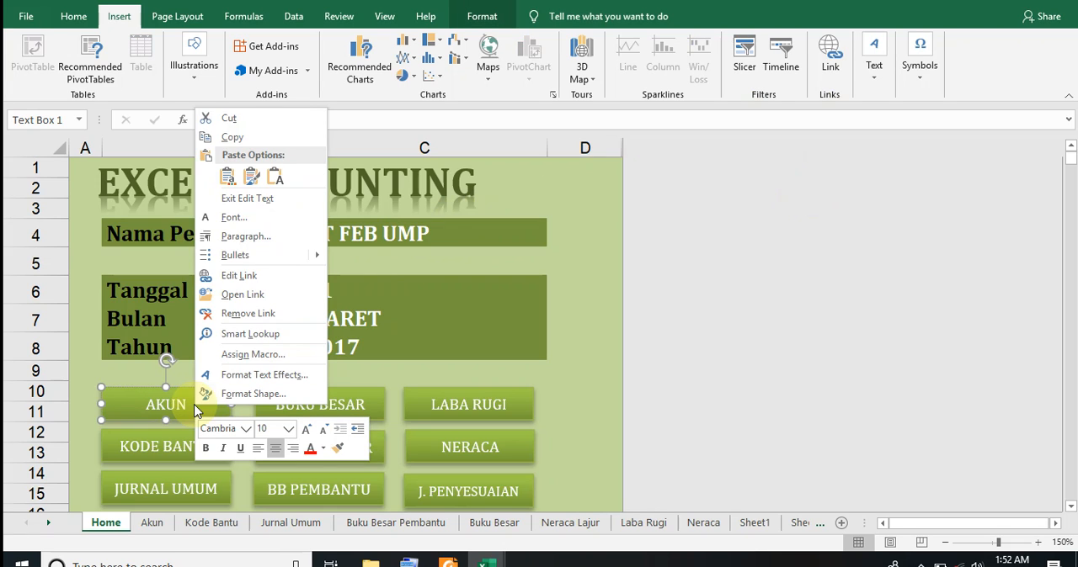
left_click(251, 277)
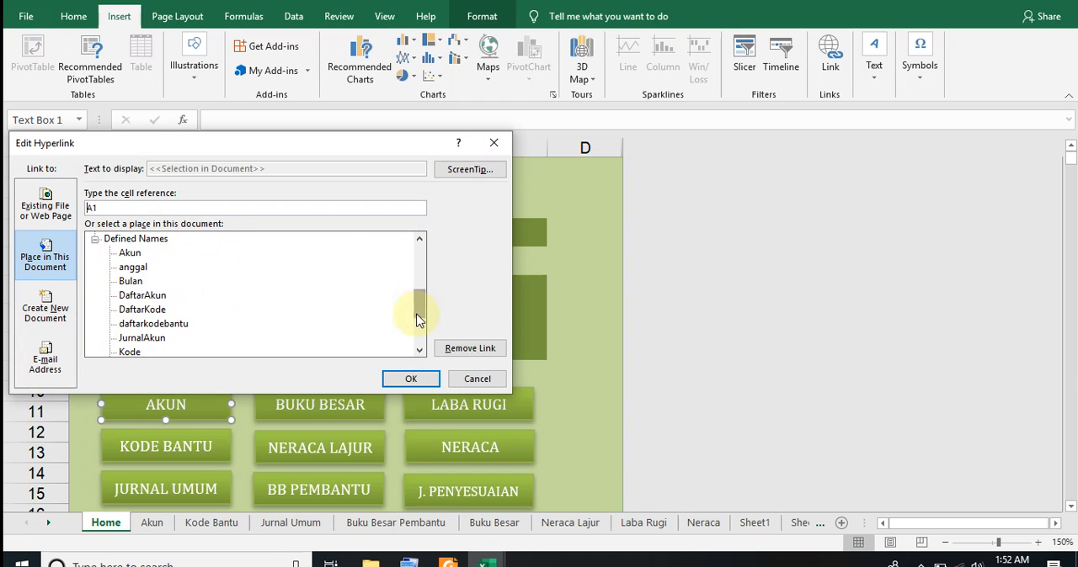
left_click_drag(425, 309, 425, 239)
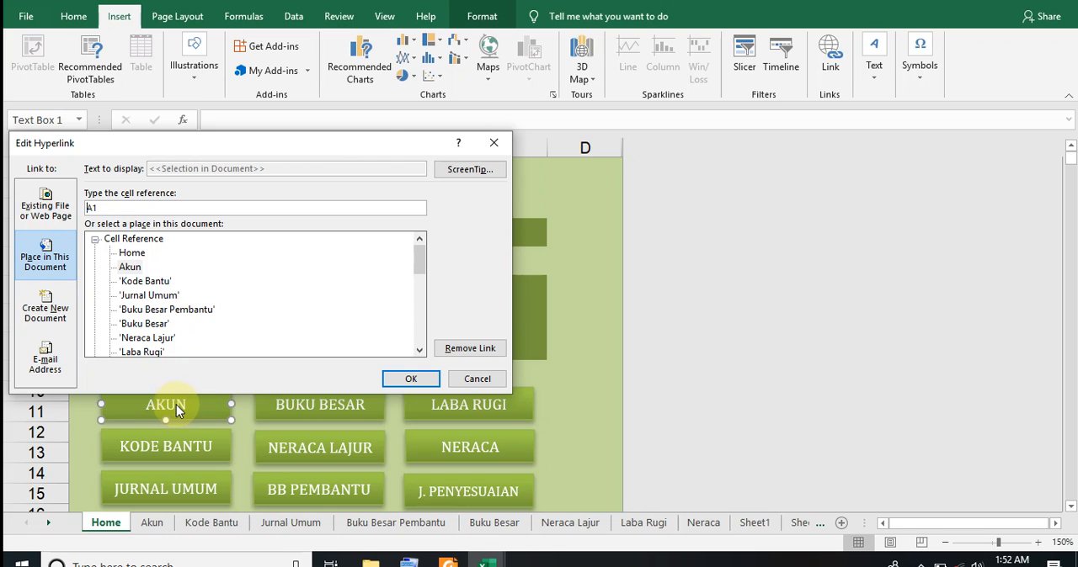
left_click(130, 268)
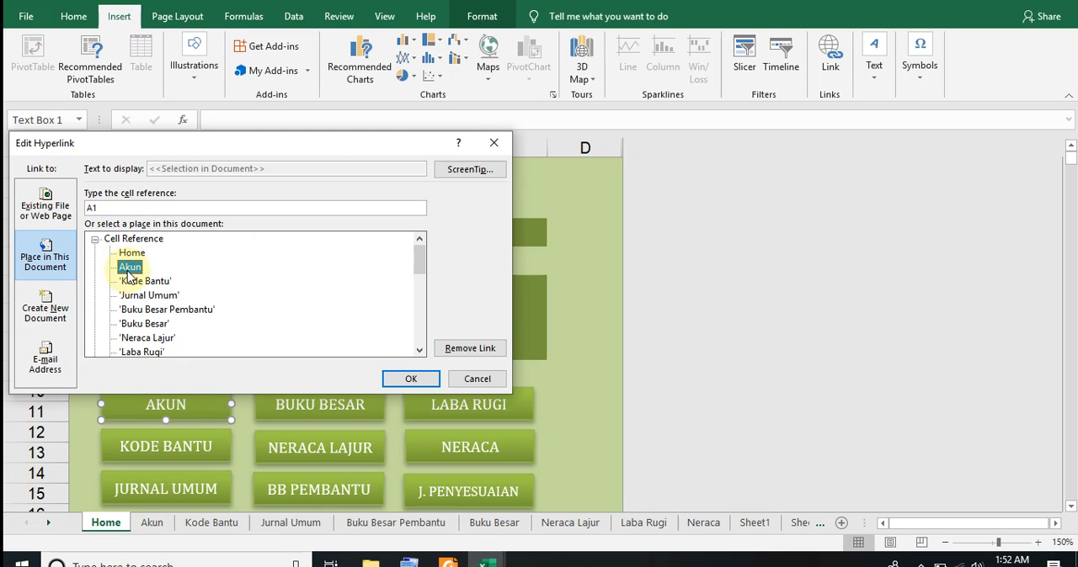
left_click(408, 378)
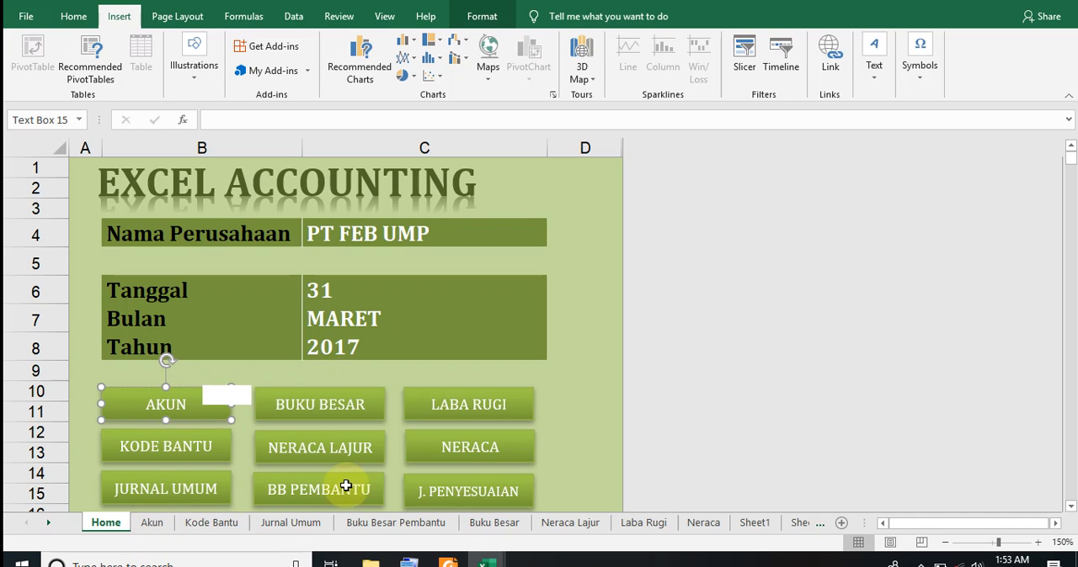
key("Escape")
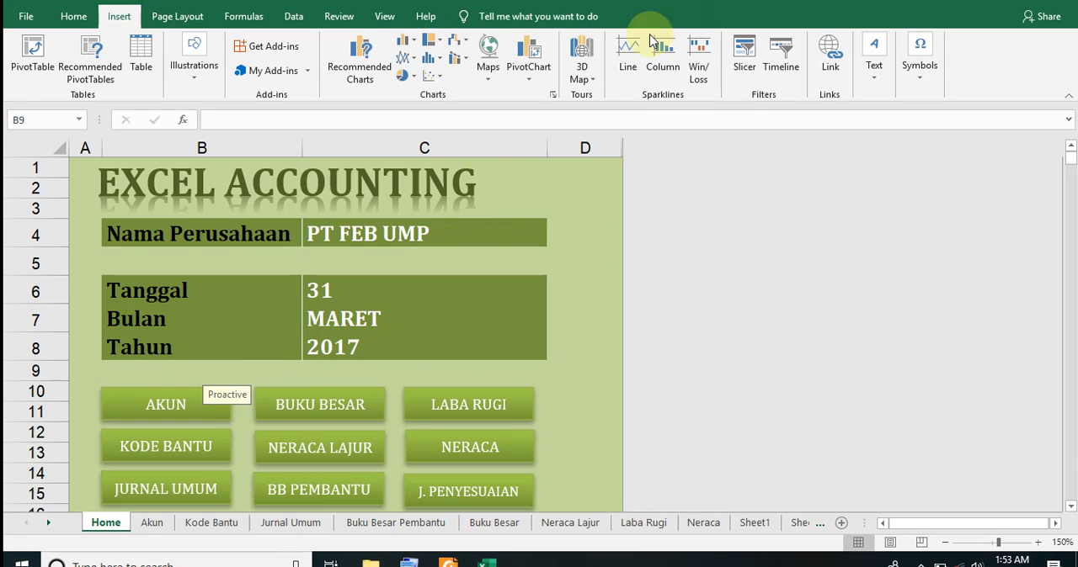
Follow the AKUN button's link and view the beginning of the account list on the Akun sheet
left_click(164, 405)
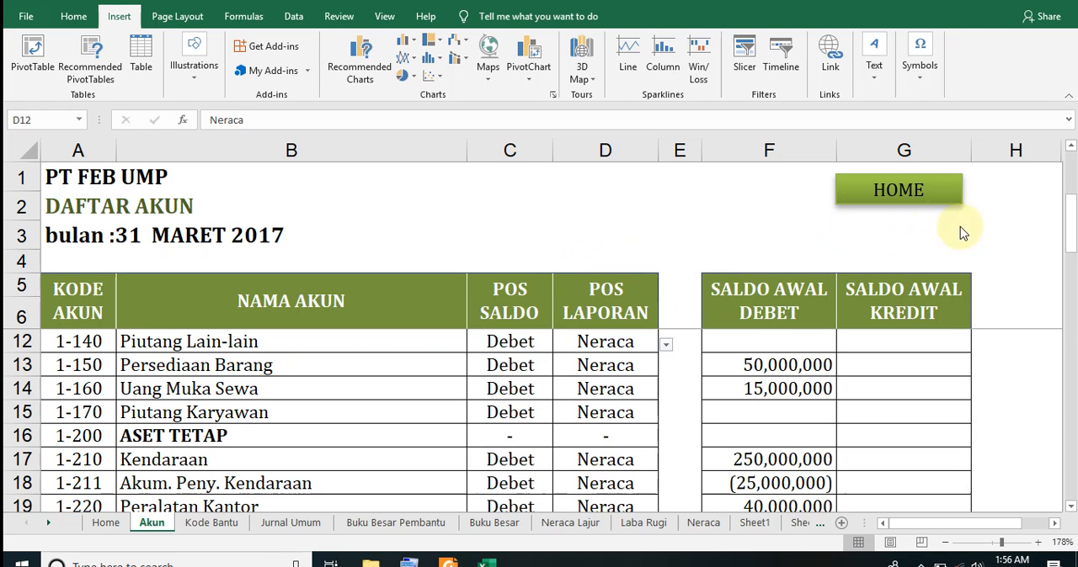
left_click(1074, 225)
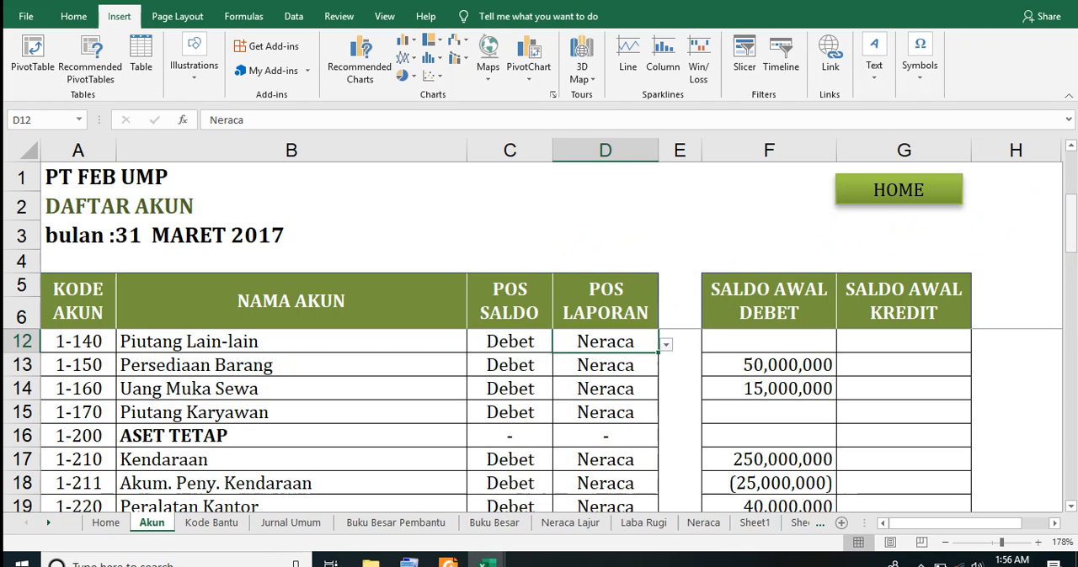
left_click_drag(1073, 244, 1069, 164)
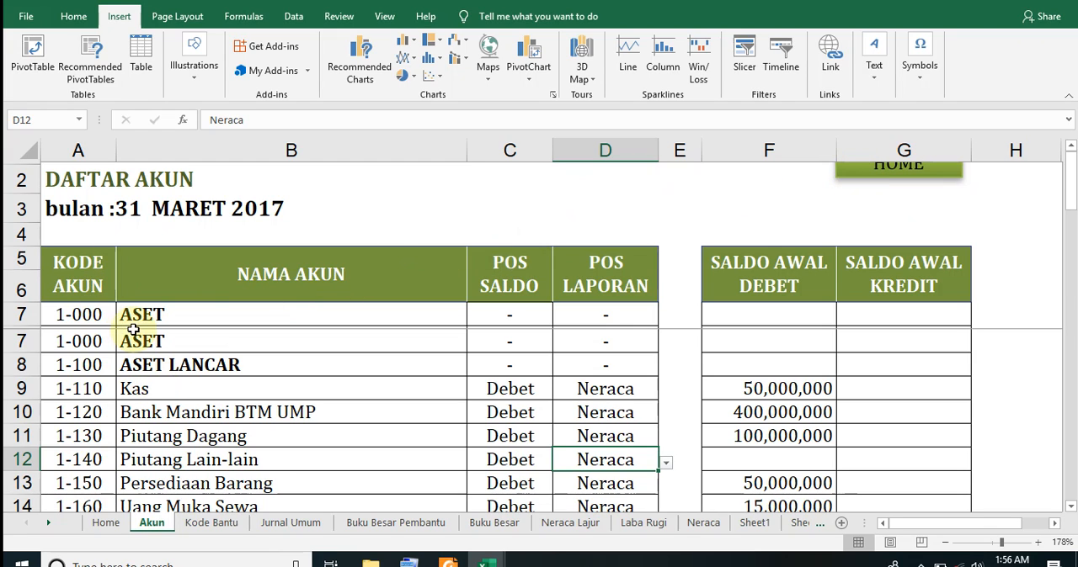
Examine the account list's code, name, balance position, report position and opening debit balance columns in the first asset rows
left_click(75, 297)
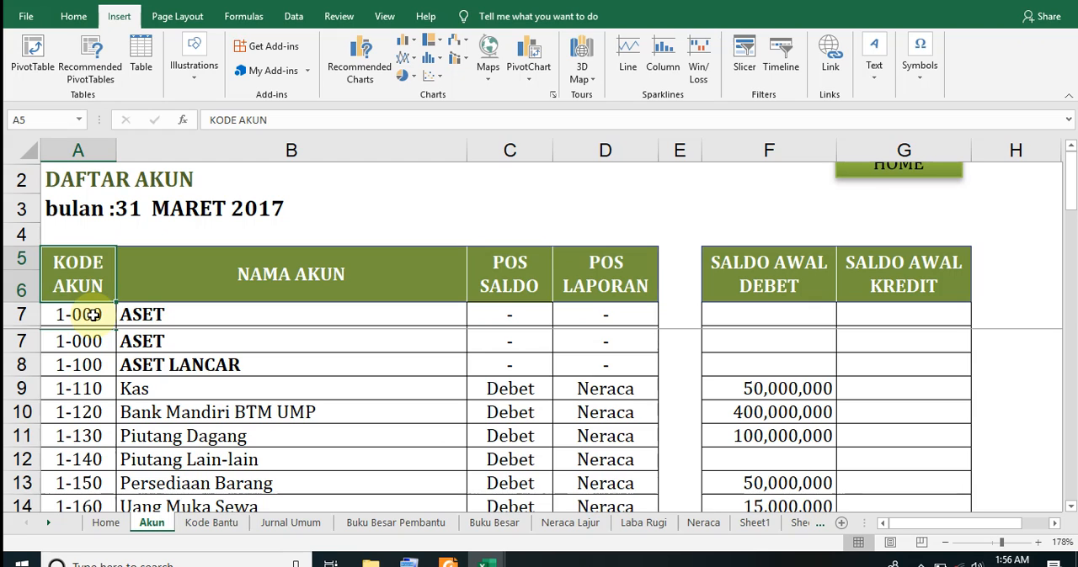
left_click(99, 339)
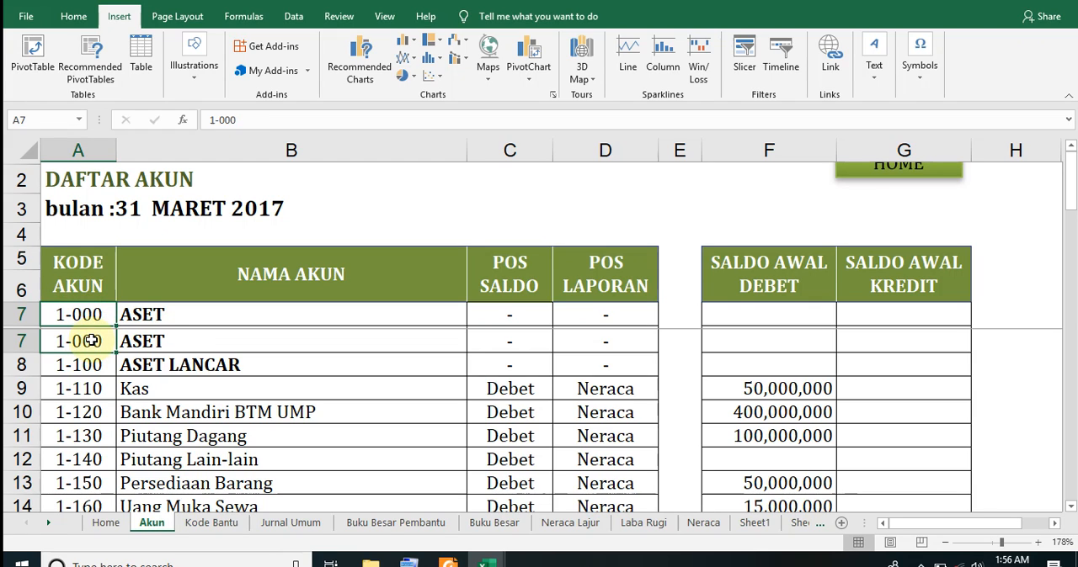
left_click(176, 365)
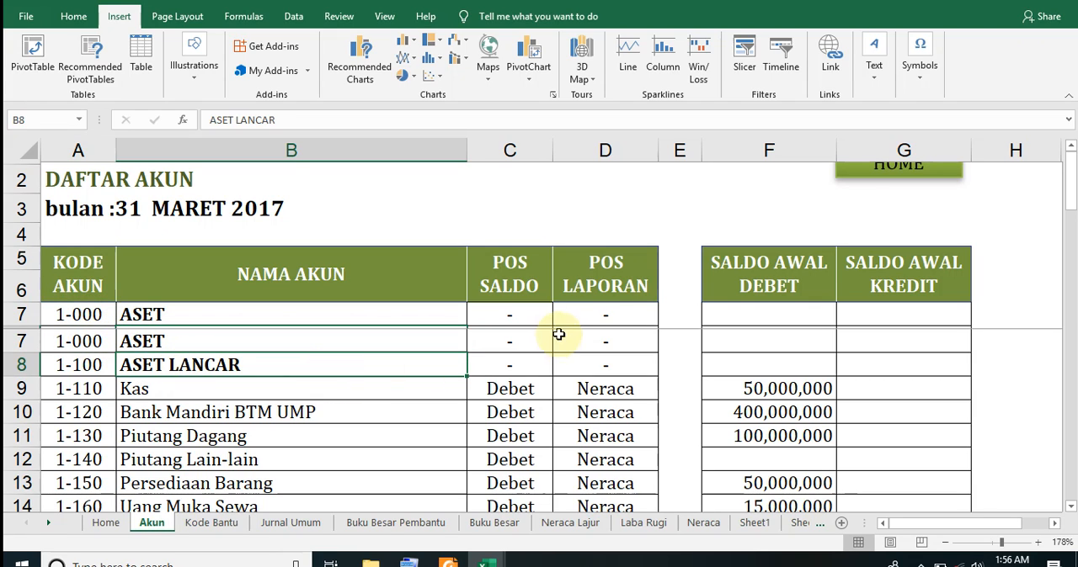
left_click(609, 311)
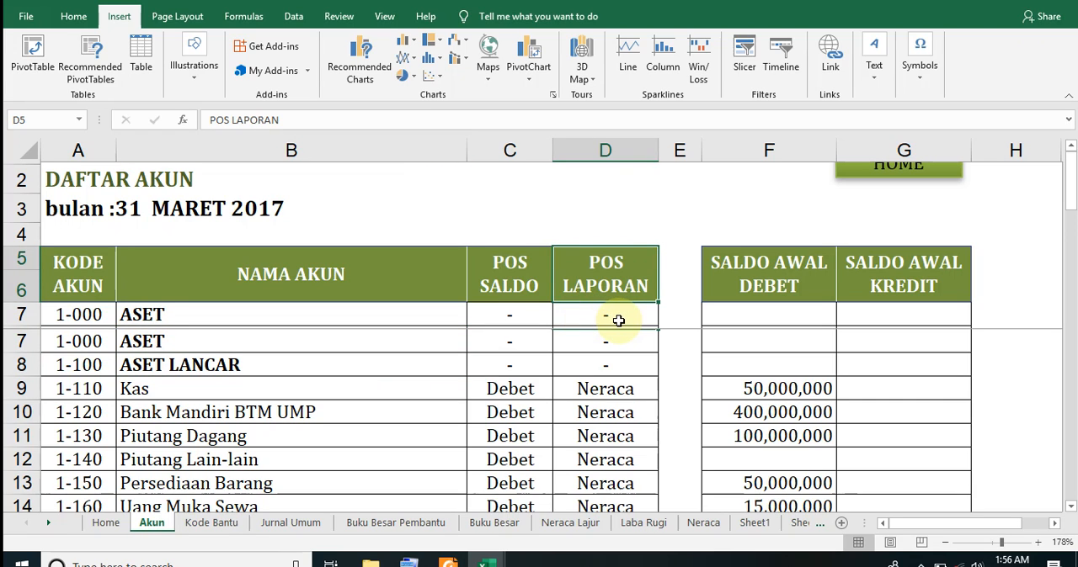
left_click(606, 360)
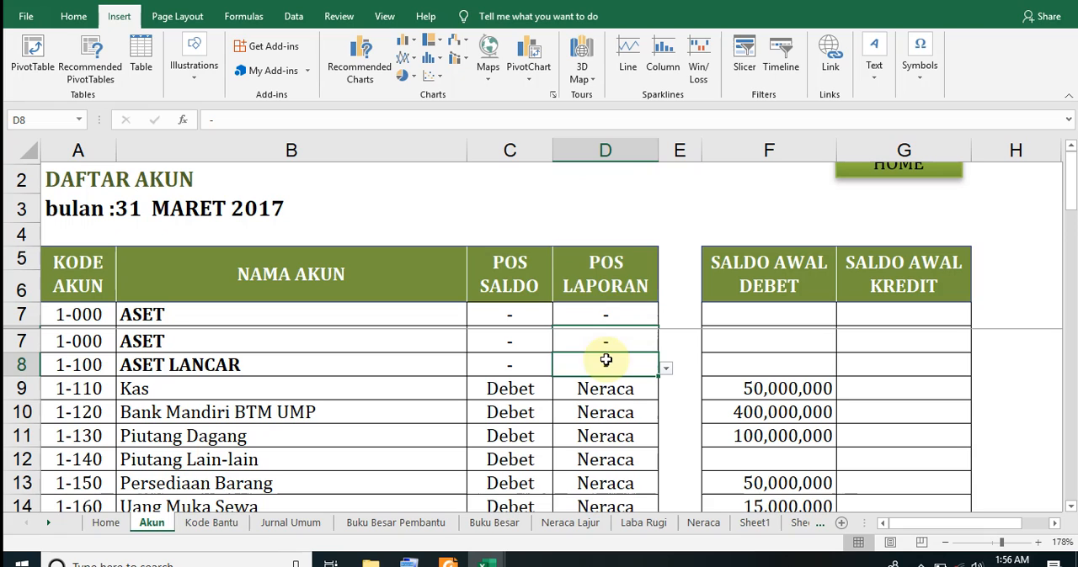
left_click(502, 345)
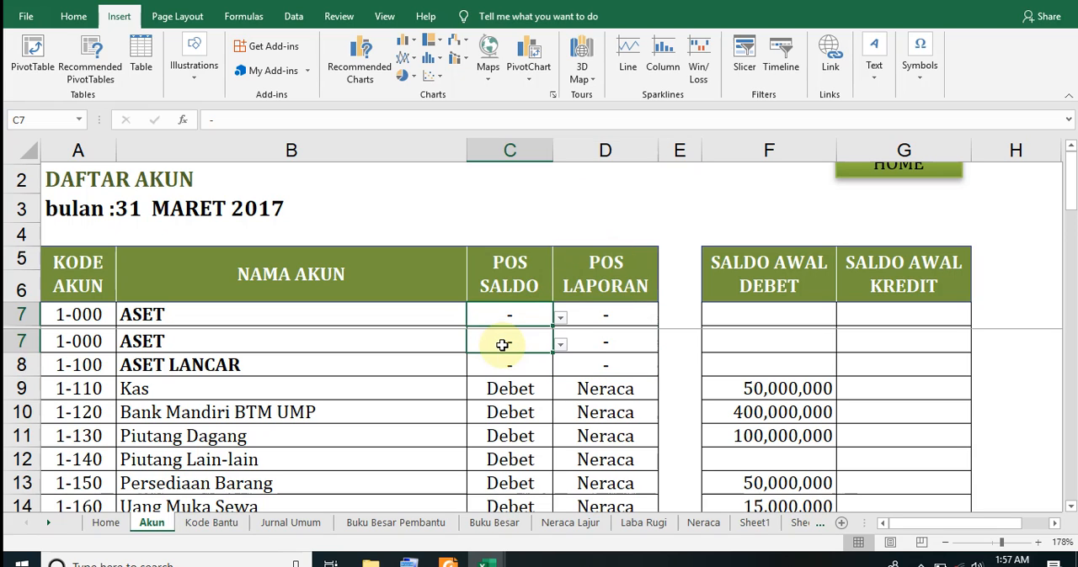
left_click(749, 387)
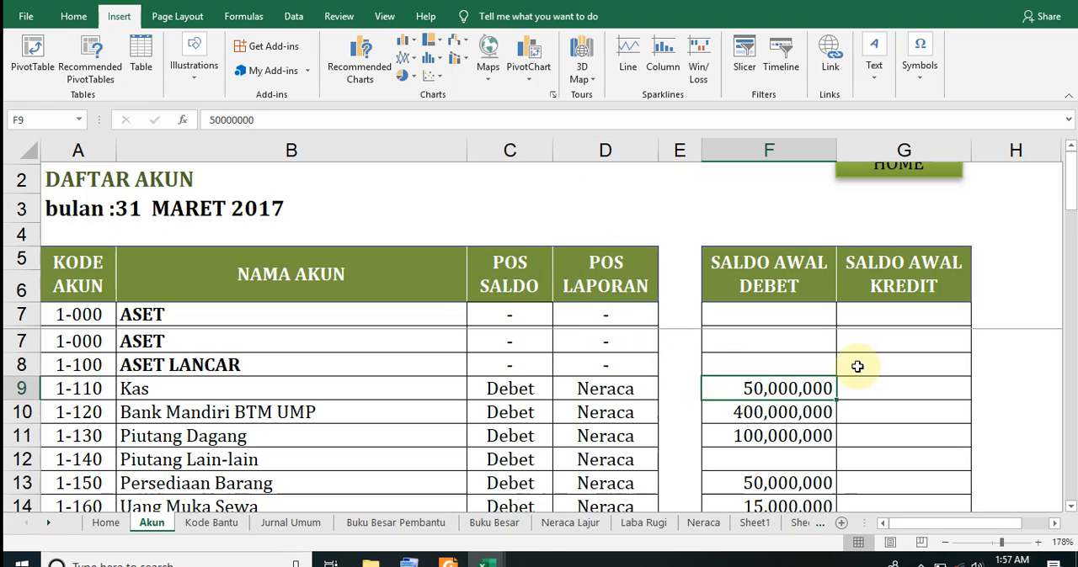
left_click(518, 360)
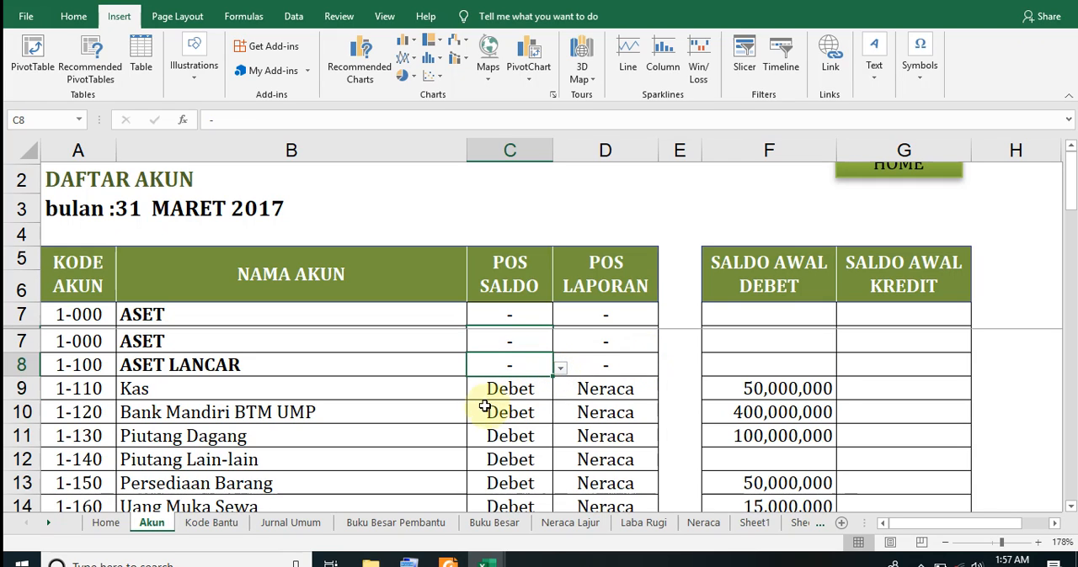
left_click(500, 395)
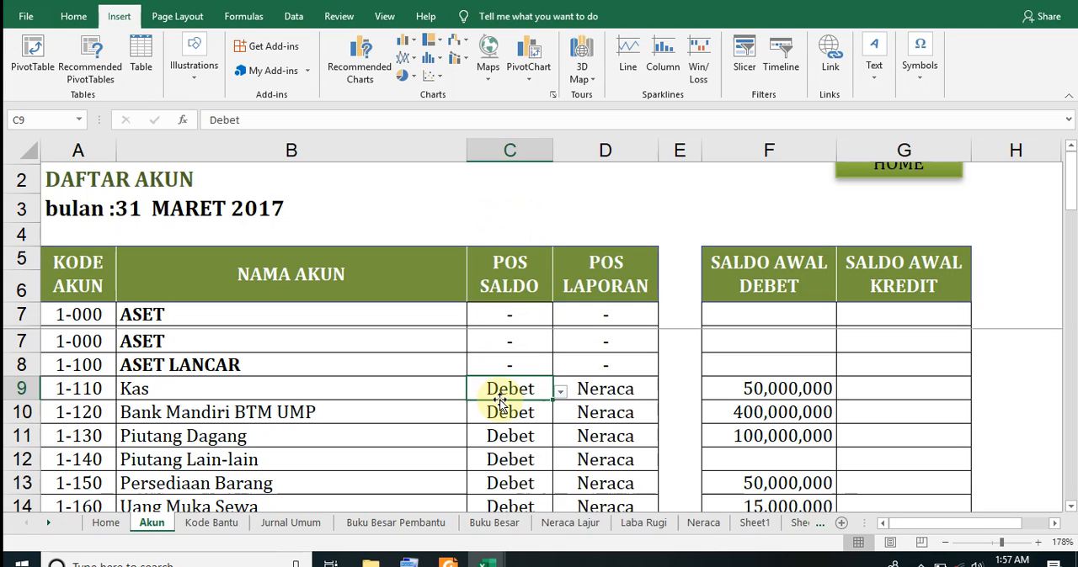
View the report position choices offered for the Kas account in cell D9, keeping its current value
left_click(637, 391)
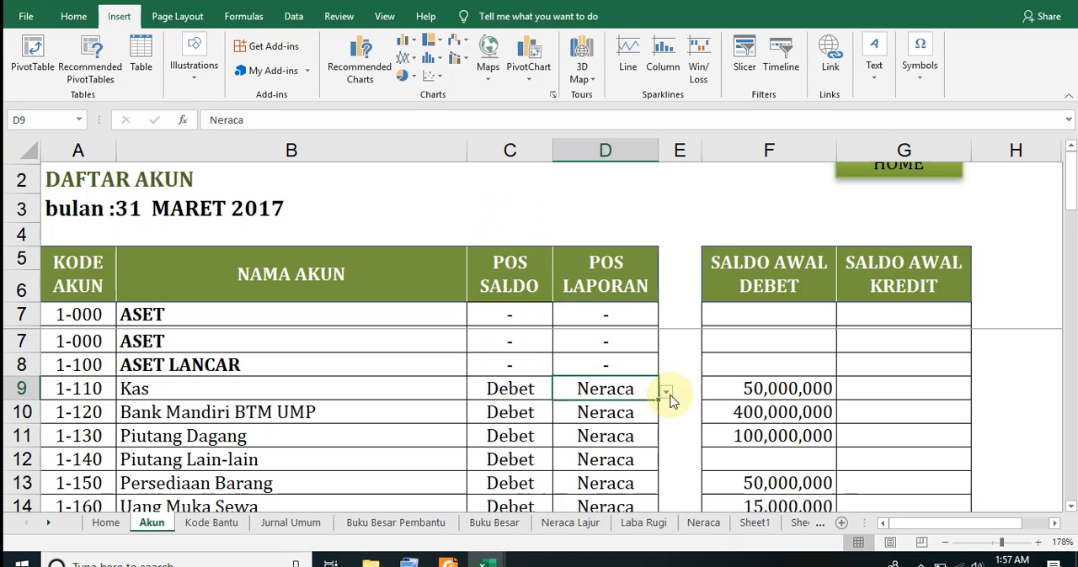
left_click(667, 394)
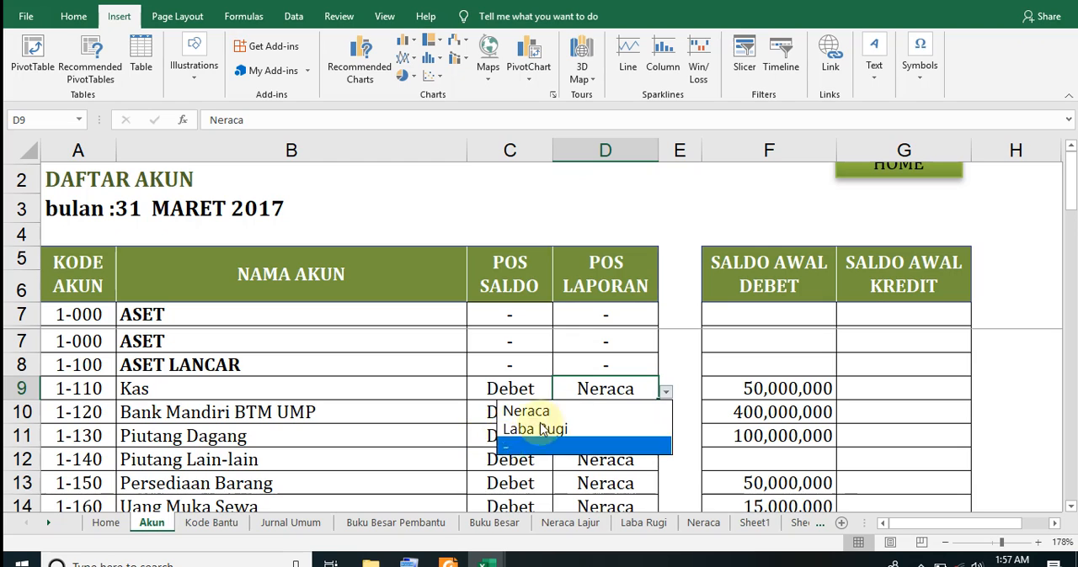
left_click(669, 396)
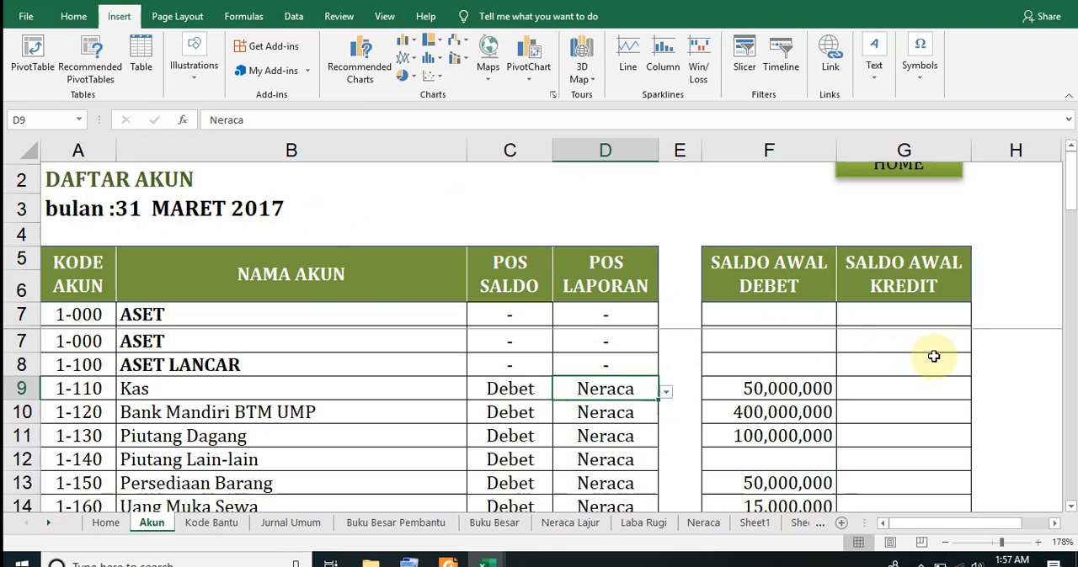
Start a data validation rule for cell G7 that allows a List with an in-cell dropdown and does not ignore blanks
left_click(870, 344)
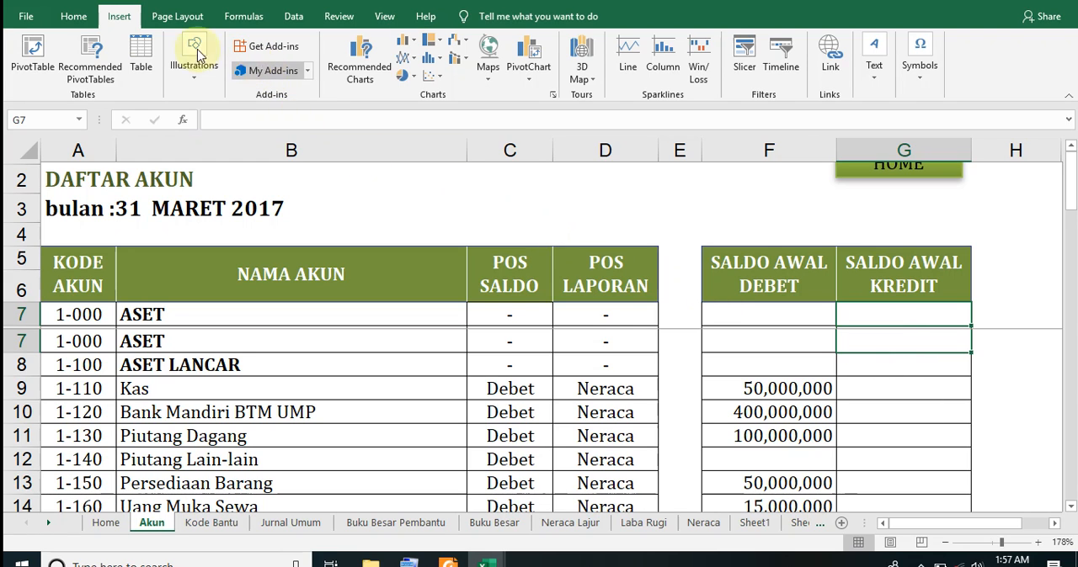
left_click(292, 24)
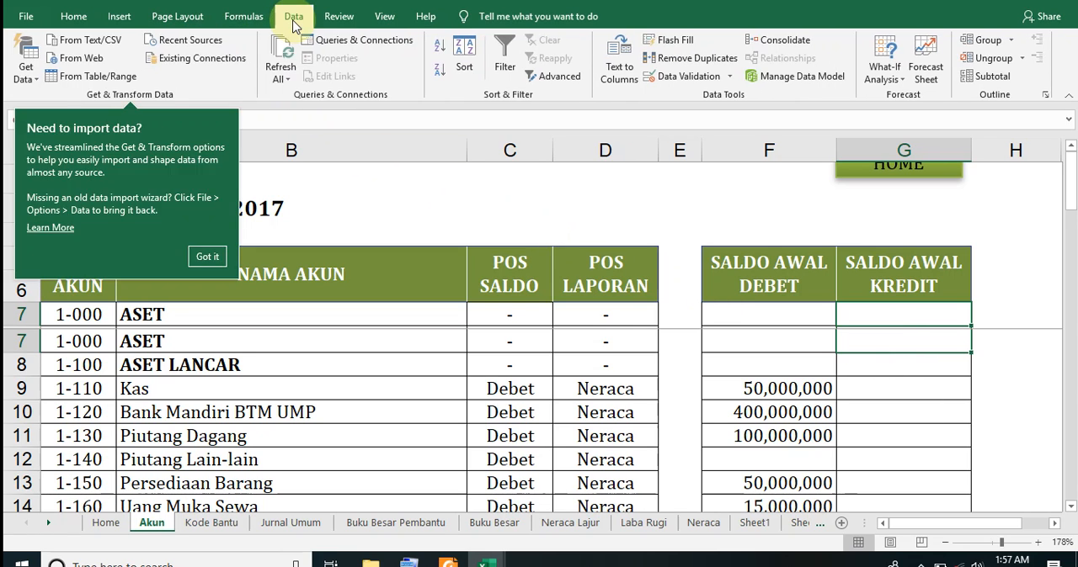
left_click(716, 77)
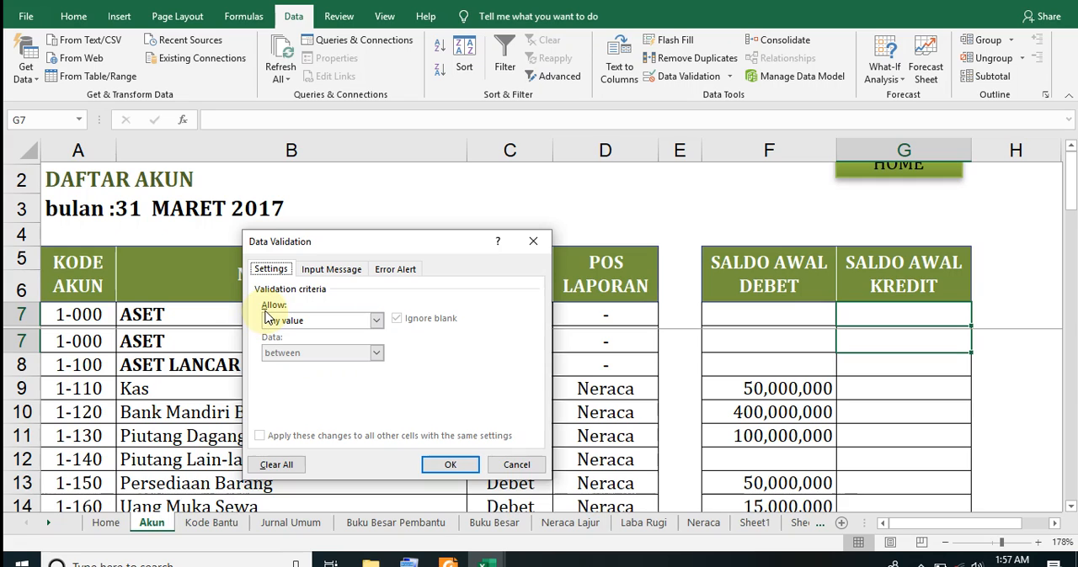
left_click(376, 320)
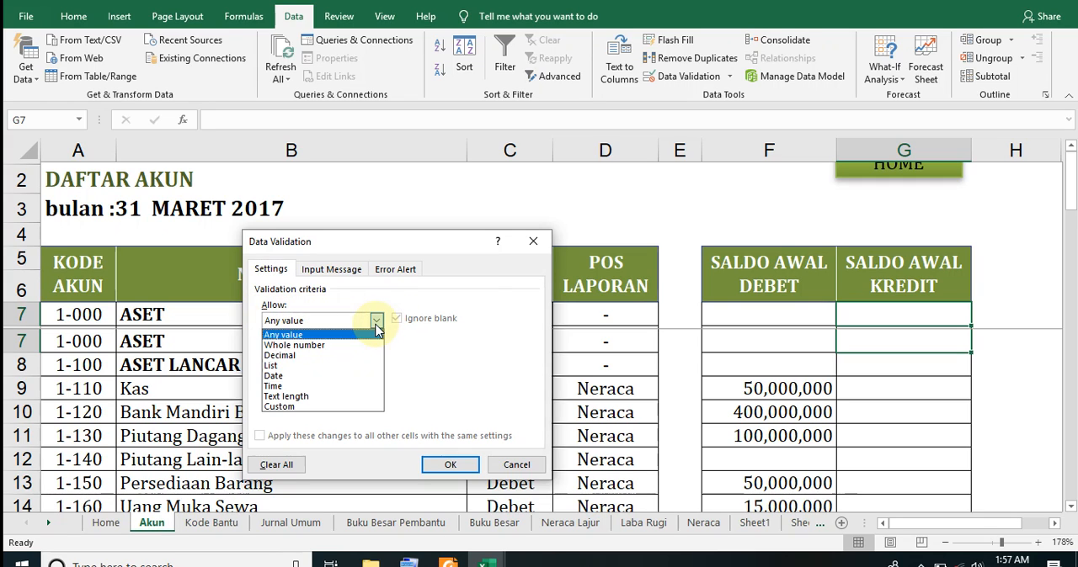
left_click(273, 365)
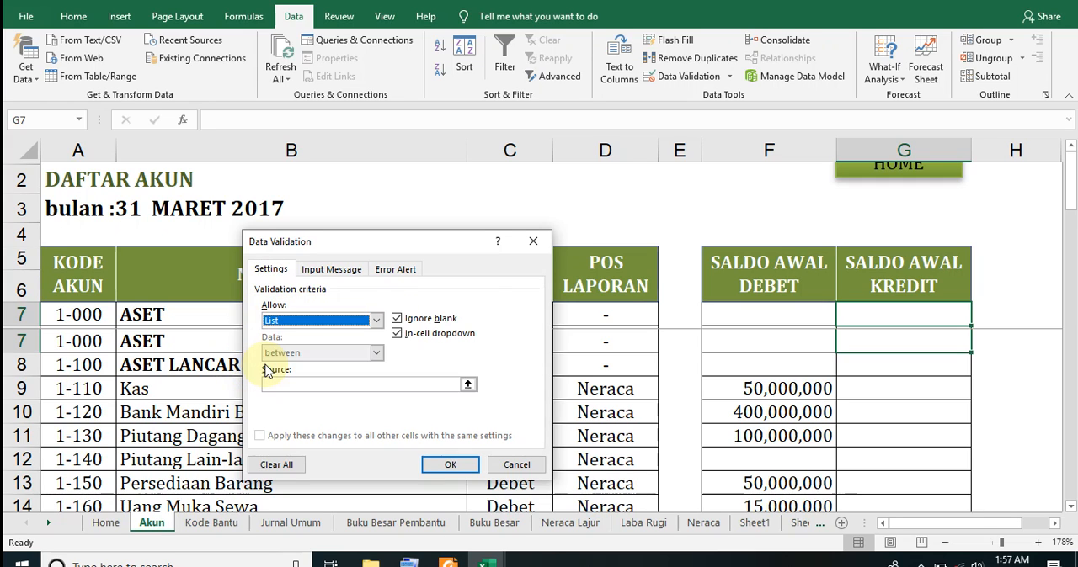
left_click(396, 319)
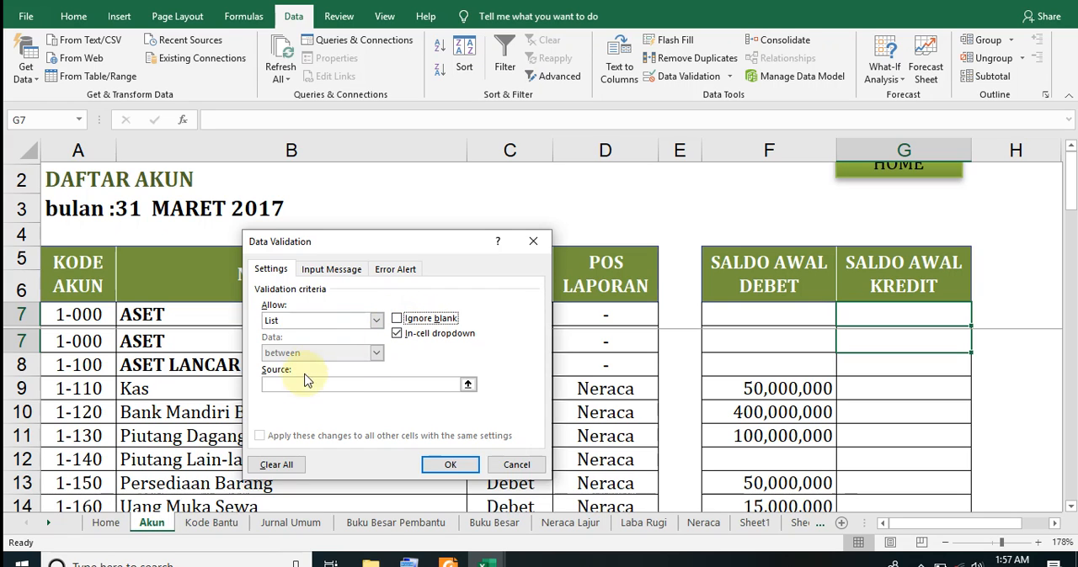
Set the list source for cell G7 to Debet,Kredit,- and apply the validation rule
left_click(370, 386)
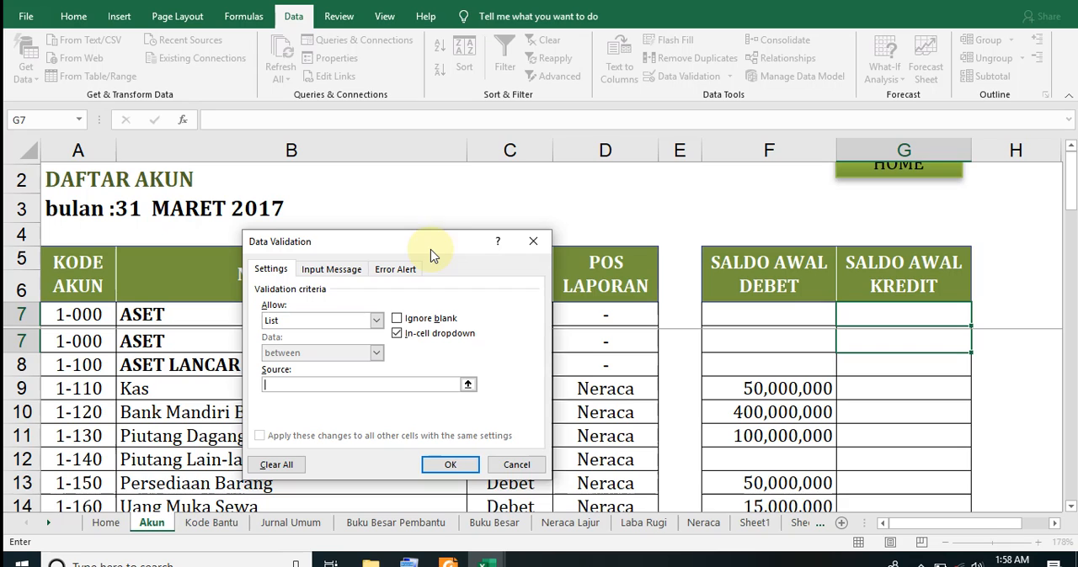
left_click(293, 383)
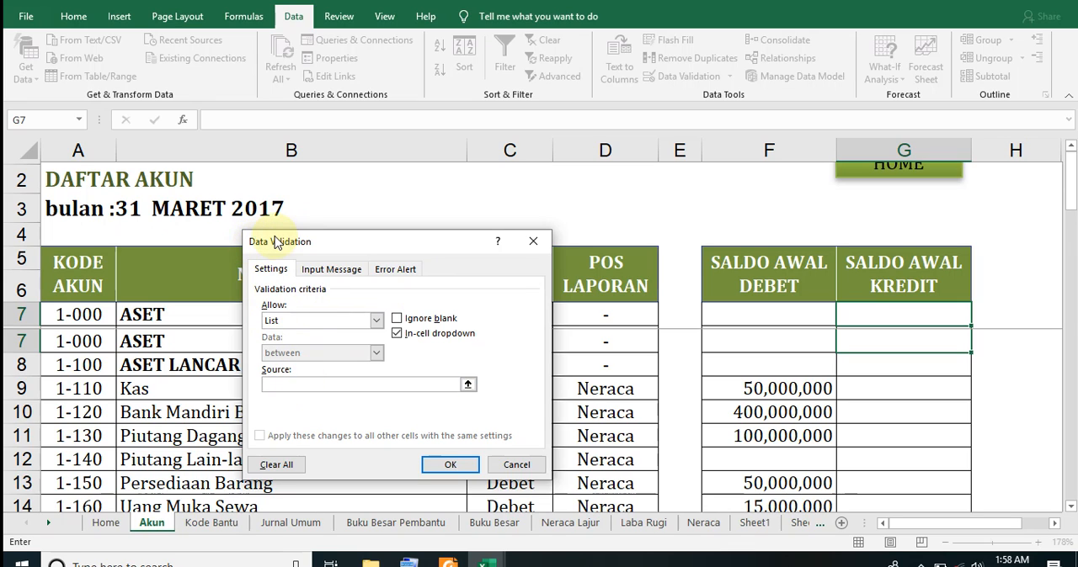
left_click_drag(252, 243, 341, 200)
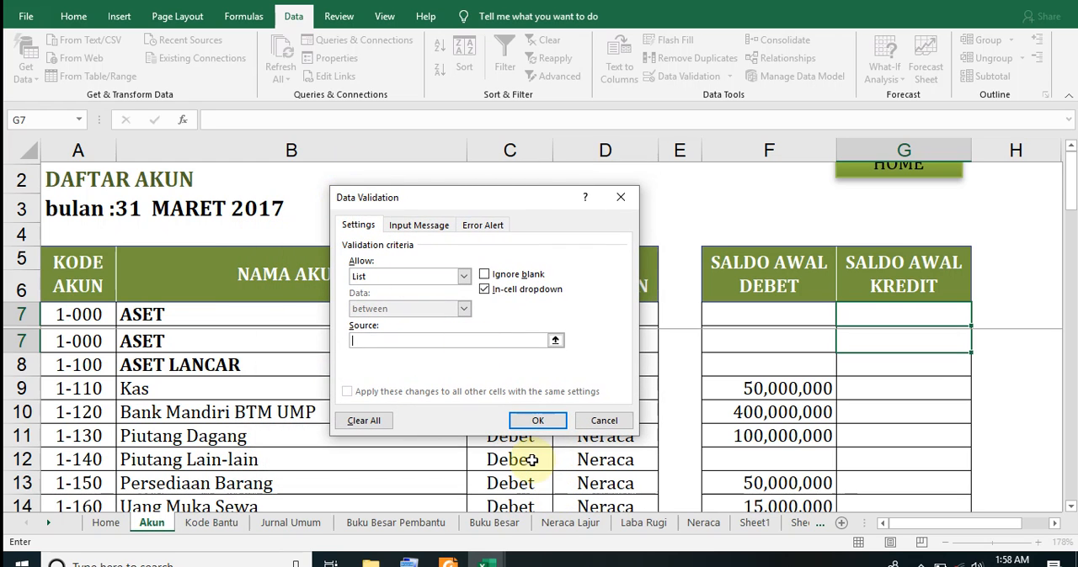
left_click(982, 1)
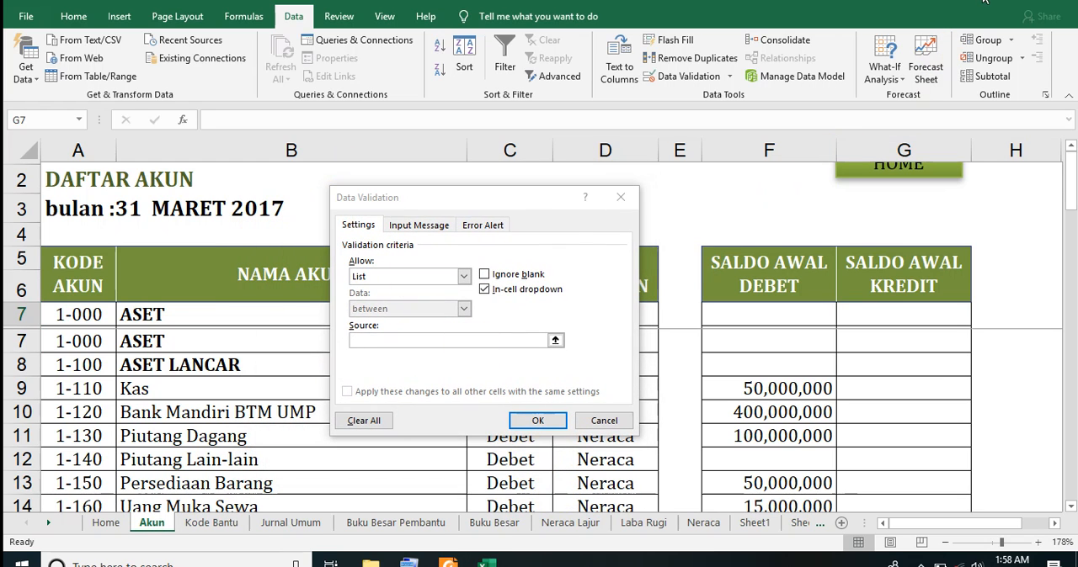
left_click(392, 340)
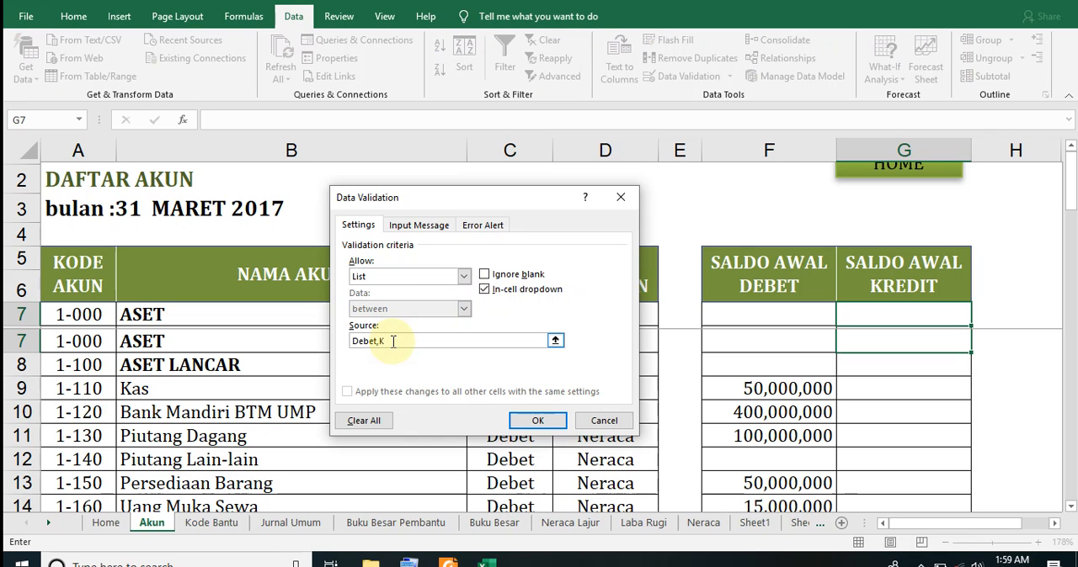
type("dit,-")
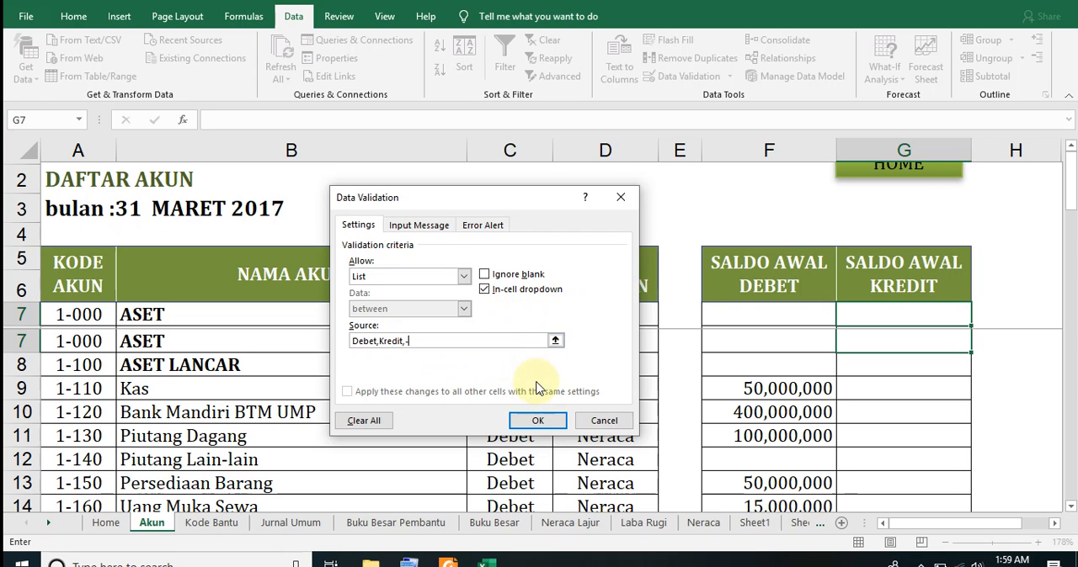
left_click(537, 420)
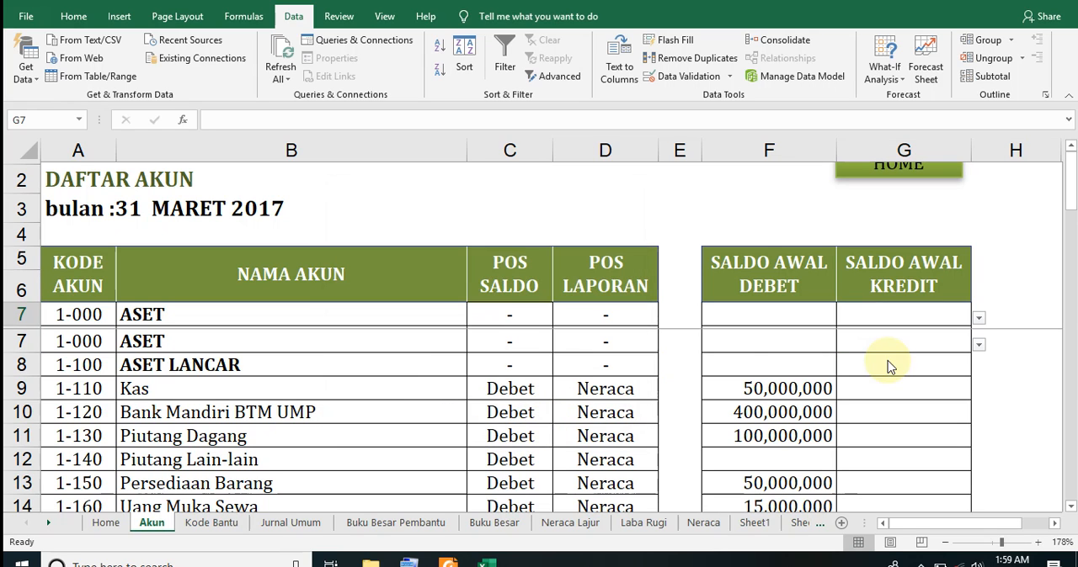
Check the choices offered in cell G7 and fill its validation down the opening credit balance column to G13
left_click(981, 347)
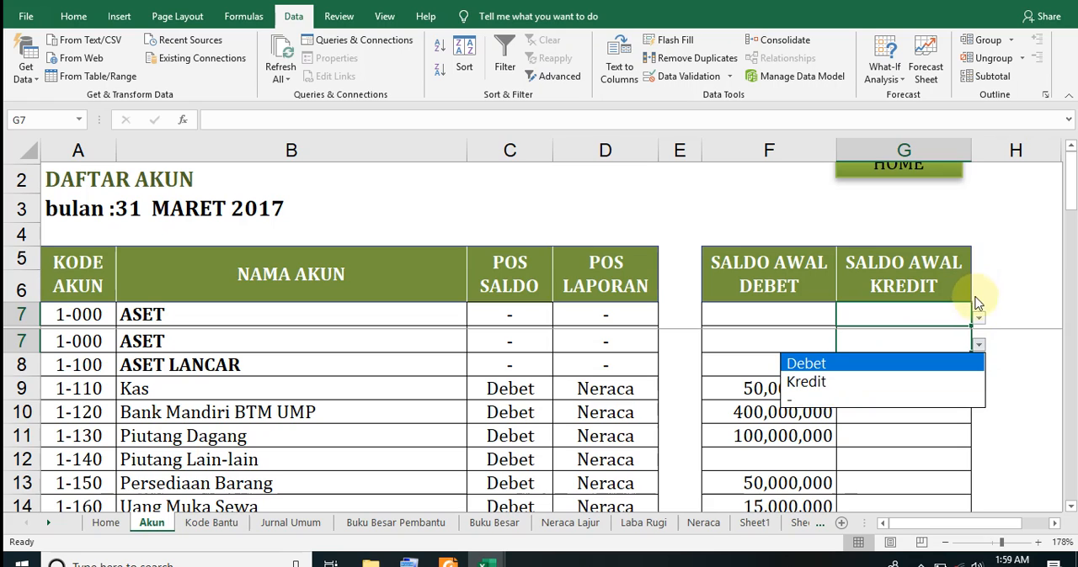
left_click(909, 308)
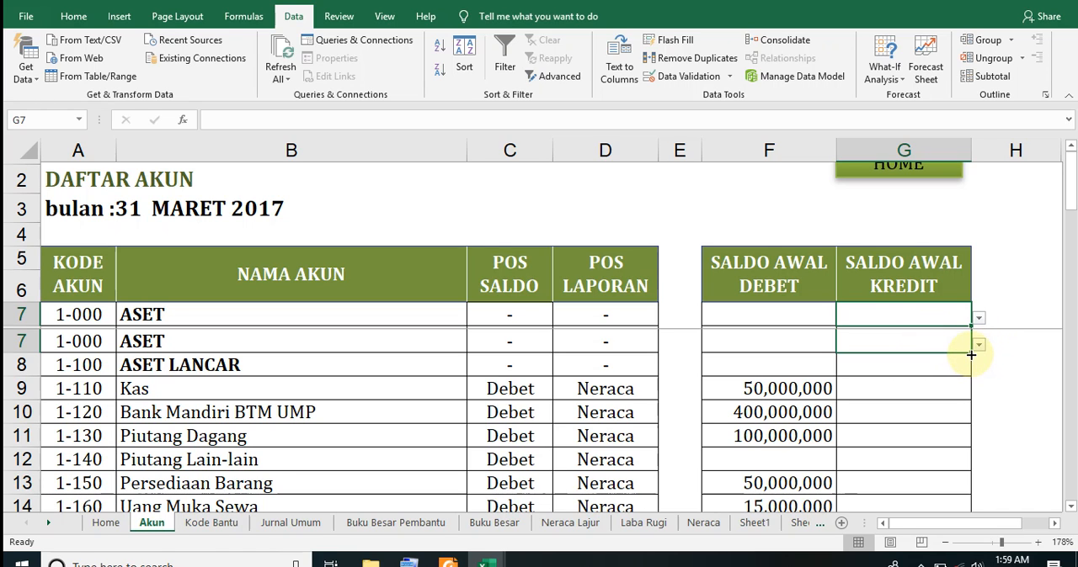
left_click_drag(971, 354, 974, 421)
left_click_drag(970, 487, 959, 433)
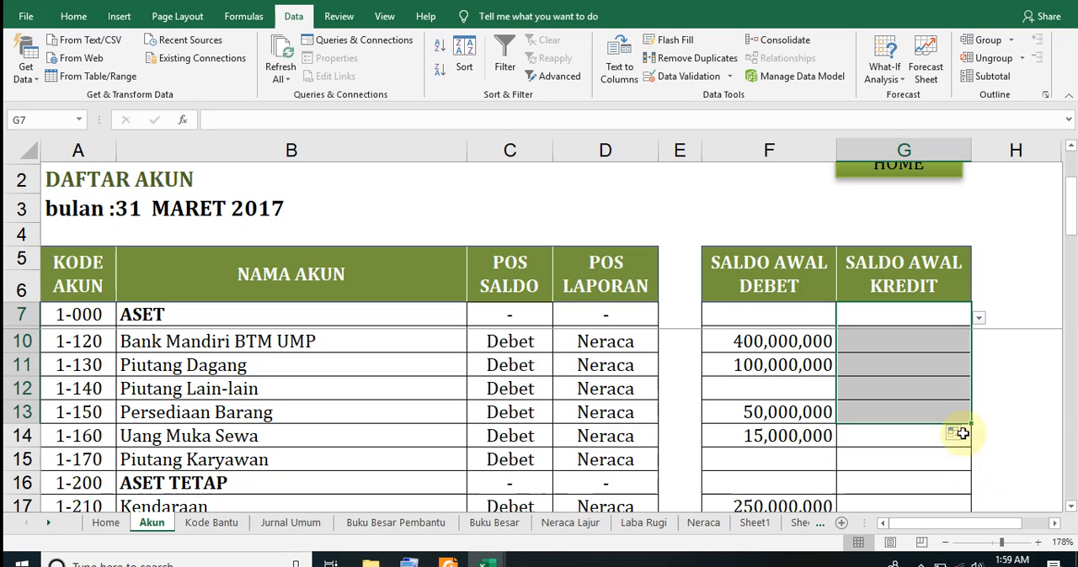
left_click(1044, 410)
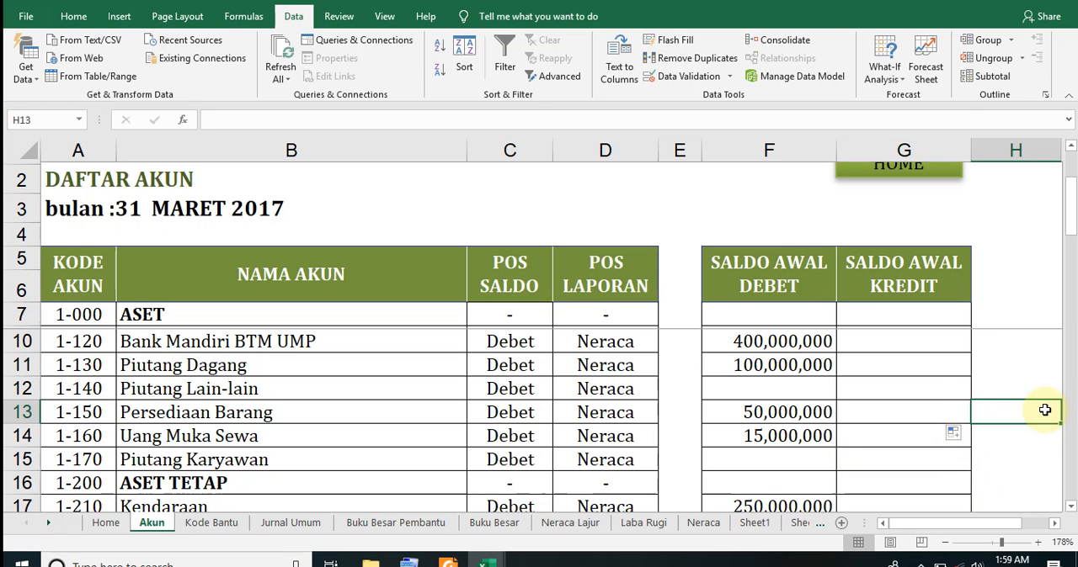
Test the copied list in cell G10 by choosing Debet and replacing it with the "-" option
left_click(943, 386)
left_click(941, 371)
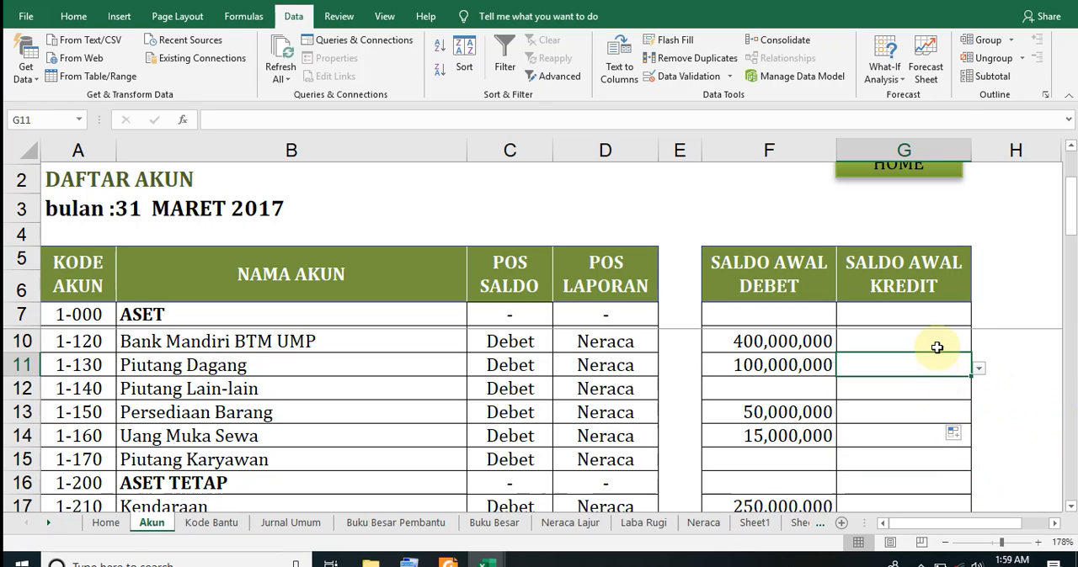
left_click(938, 346)
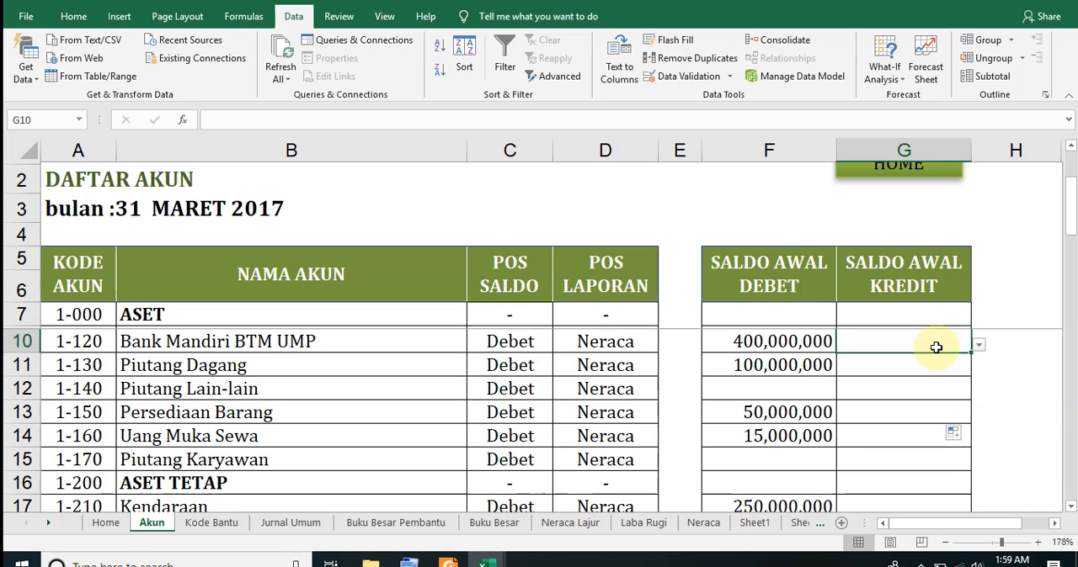
left_click(978, 346)
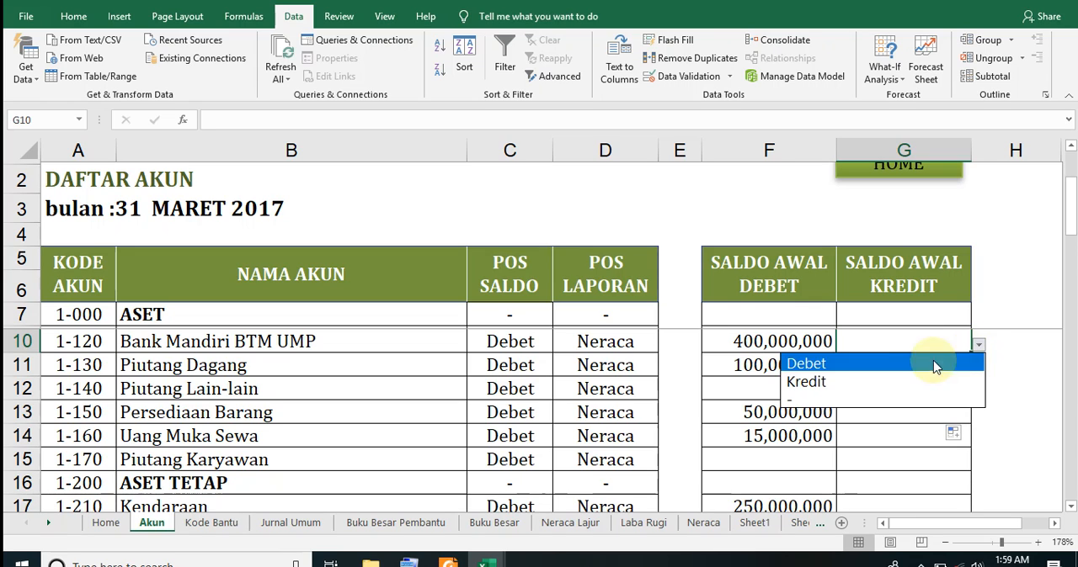
left_click(858, 367)
left_click(979, 348)
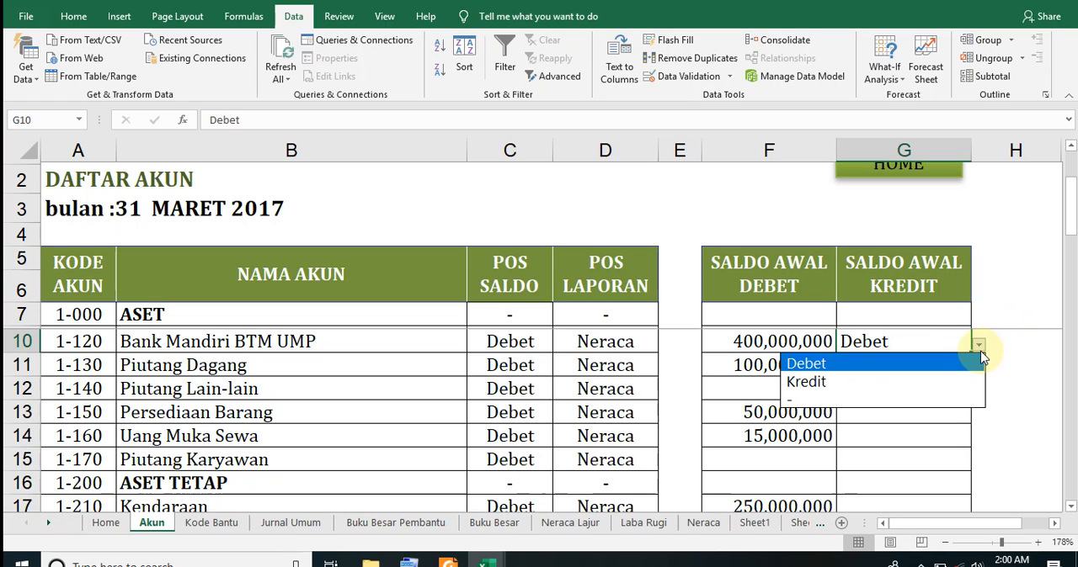
left_click(864, 398)
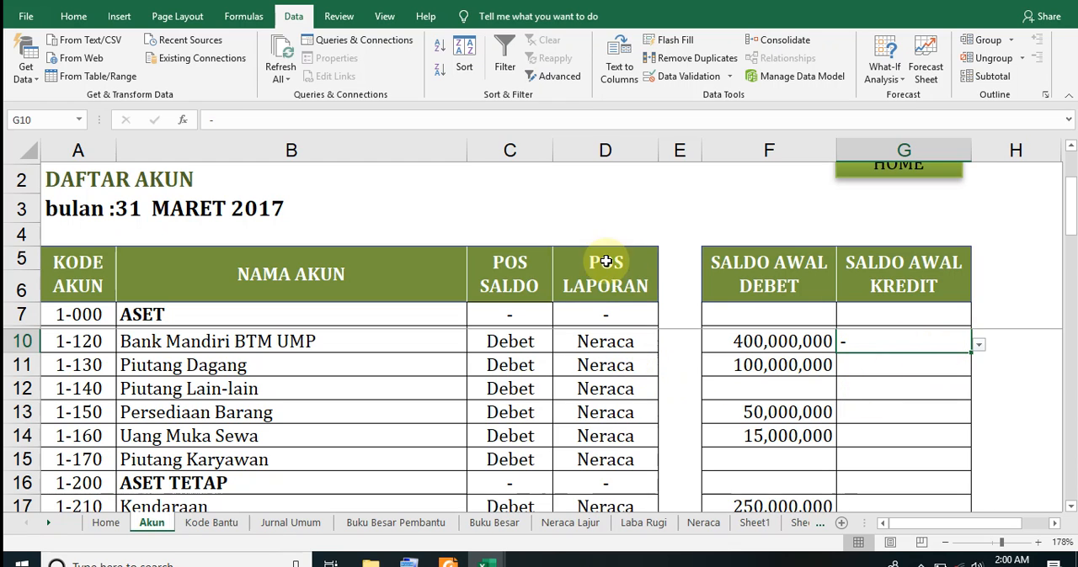
View the data validation list source of the Piutang Dagang report position in cell D11, and close the settings
left_click(621, 362)
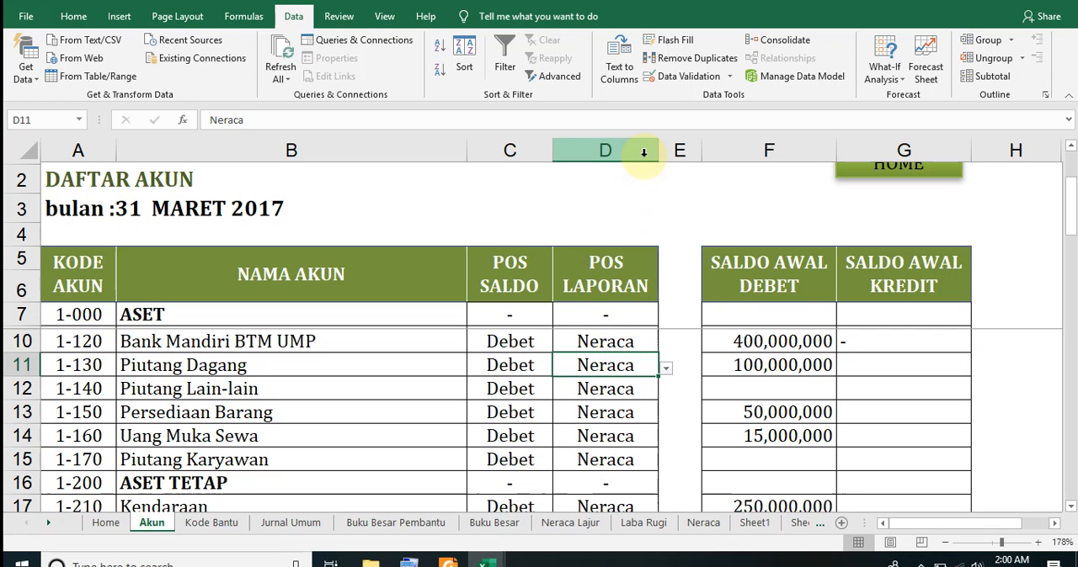
left_click(687, 76)
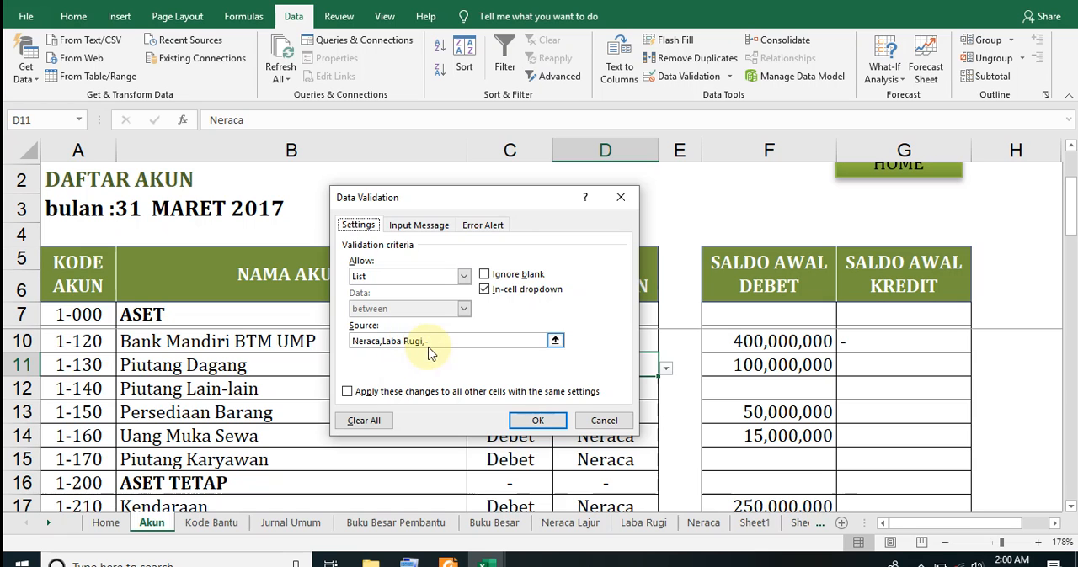
left_click(621, 197)
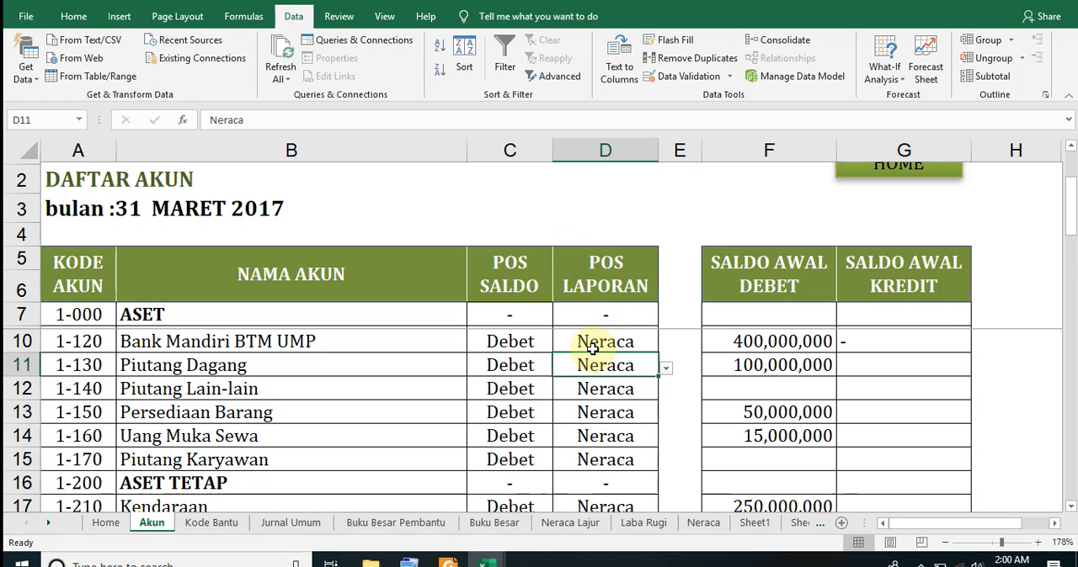
Examine the opening debit balances of Bank Mandiri BTM UMP and Piutang Dagang in cells F10 and F11
left_click(734, 340)
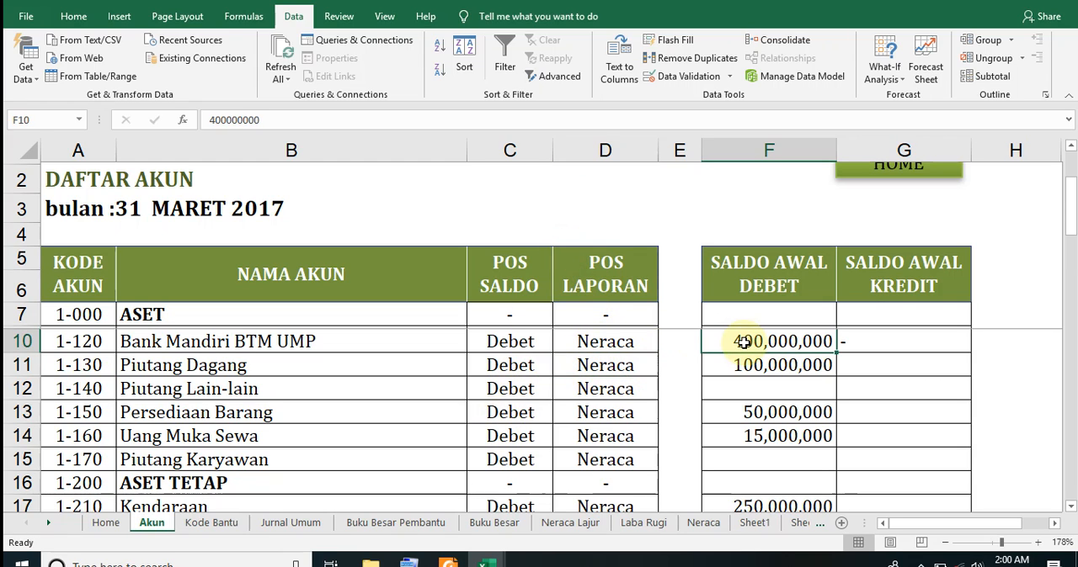
left_click(747, 371)
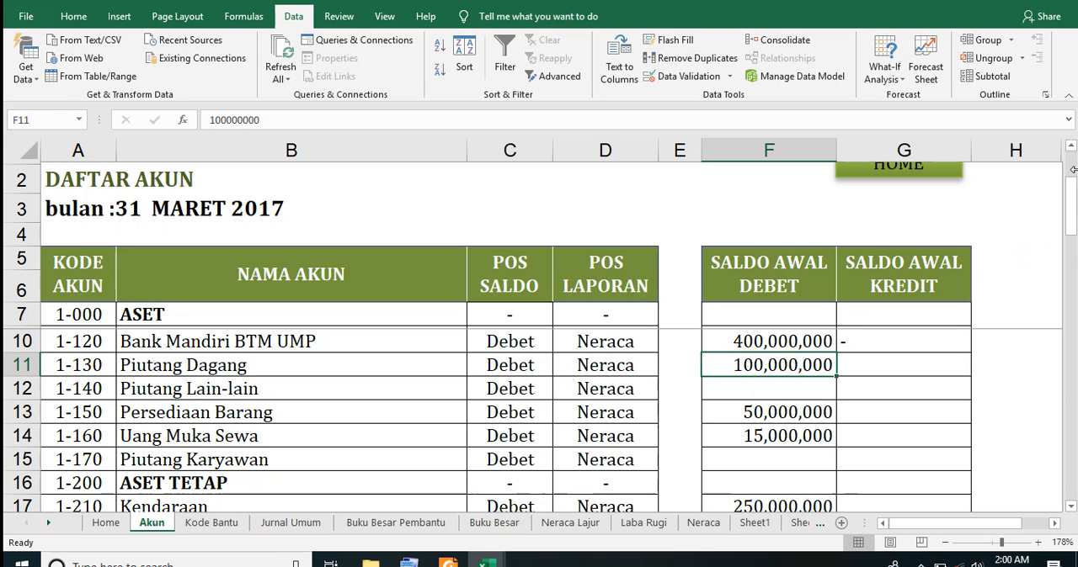
left_click_drag(1075, 205, 1075, 81)
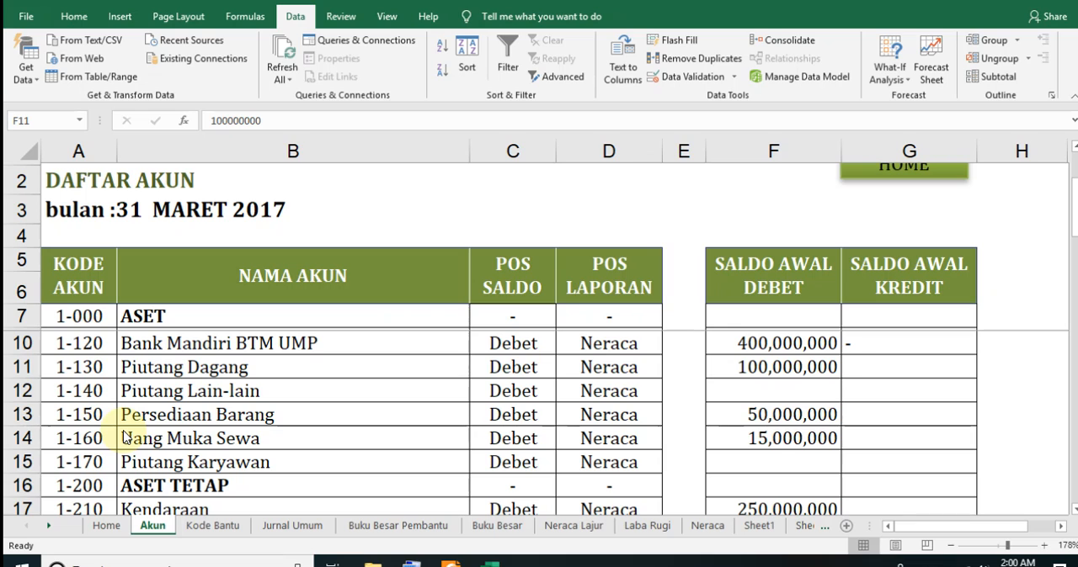
Examine the auxiliary code list on the Kode Bantu sheet, including the statuses in C7 and C12 and the name and code in row 7
left_click(201, 525)
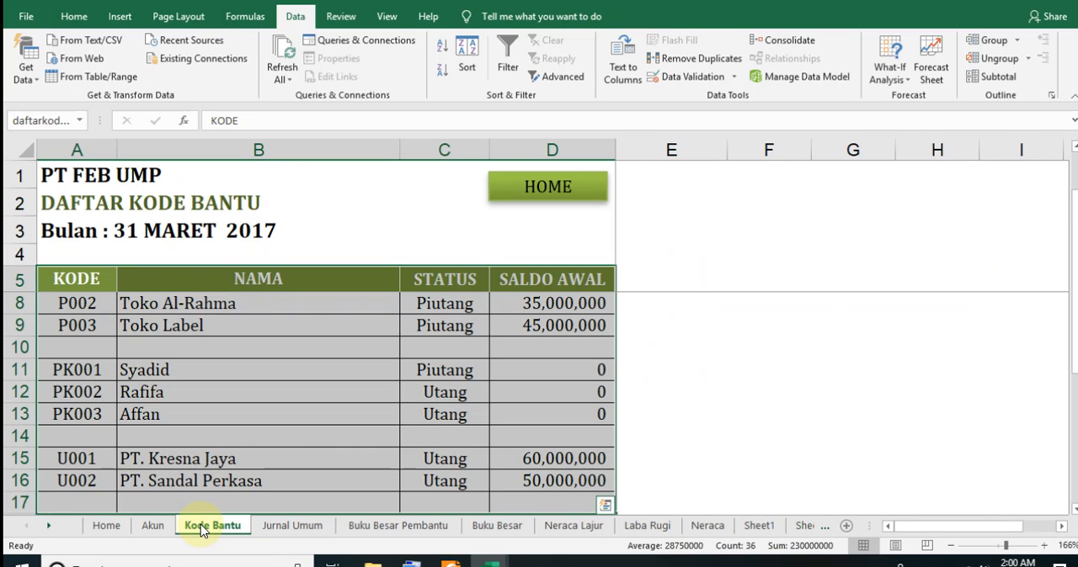
left_click(671, 255)
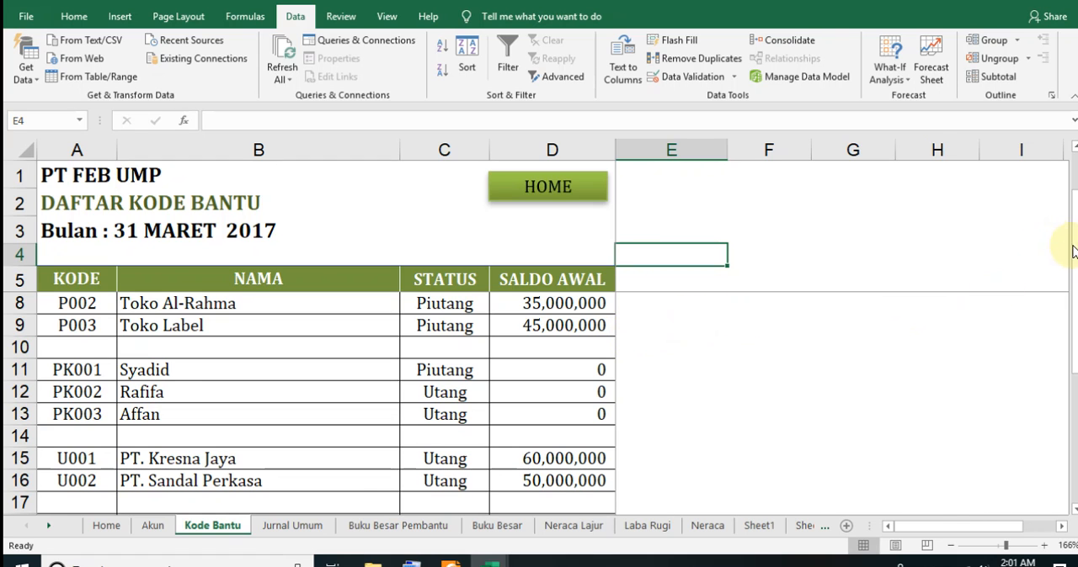
left_click_drag(1074, 242, 1052, 217)
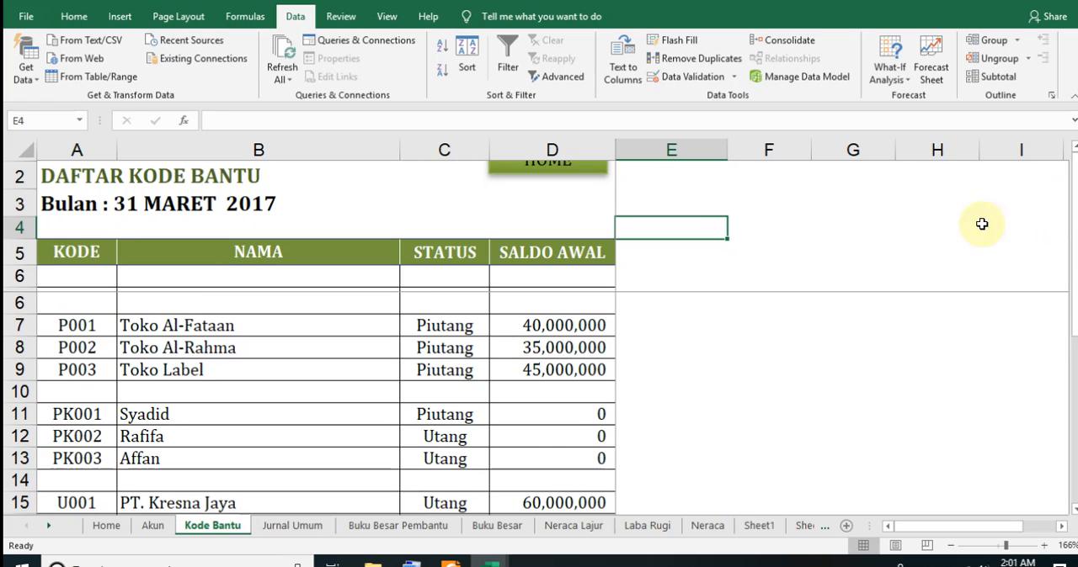
left_click(460, 329)
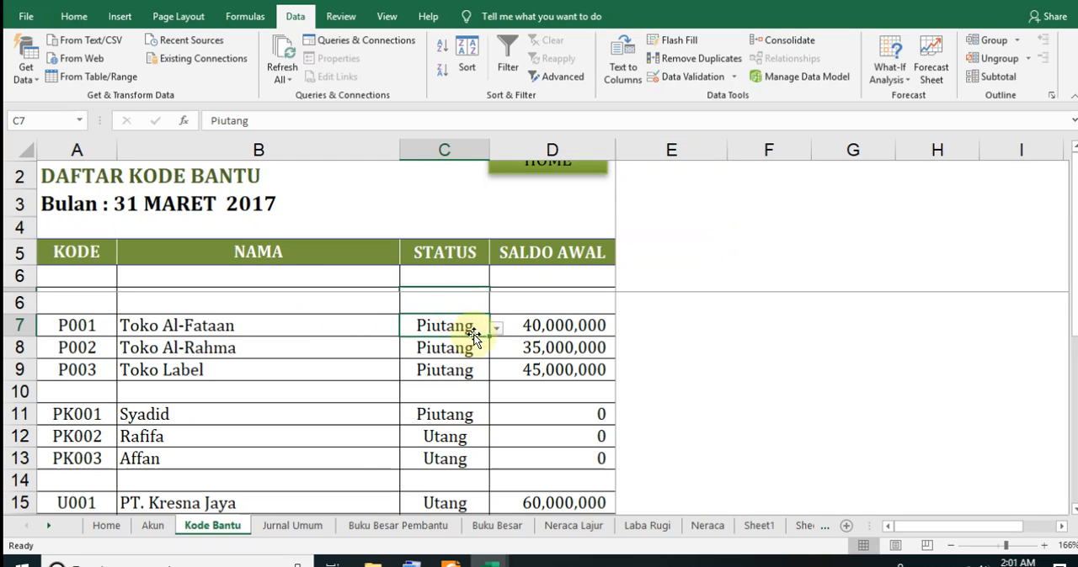
left_click(444, 444)
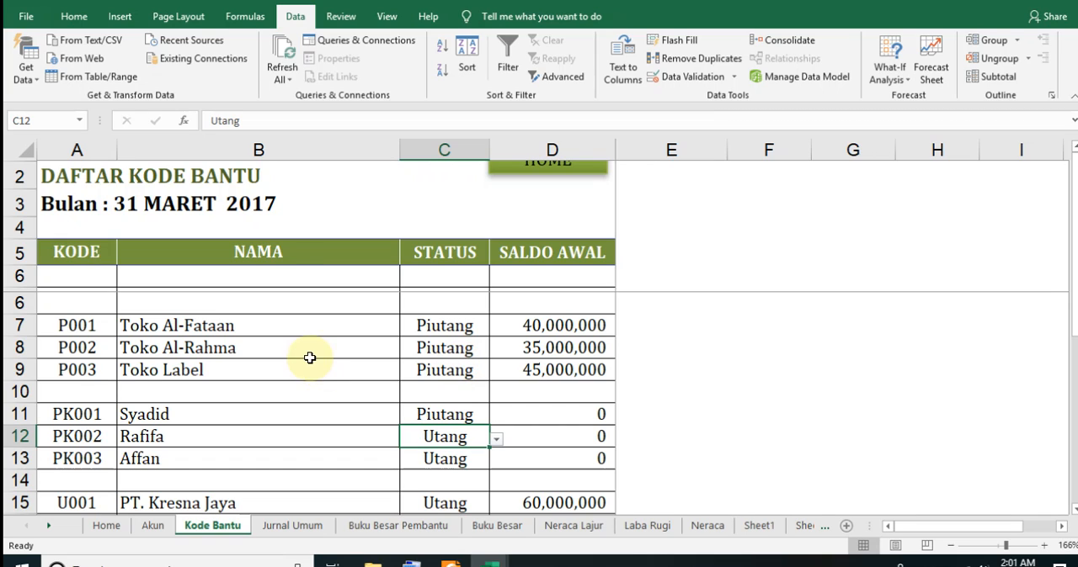
left_click(148, 330)
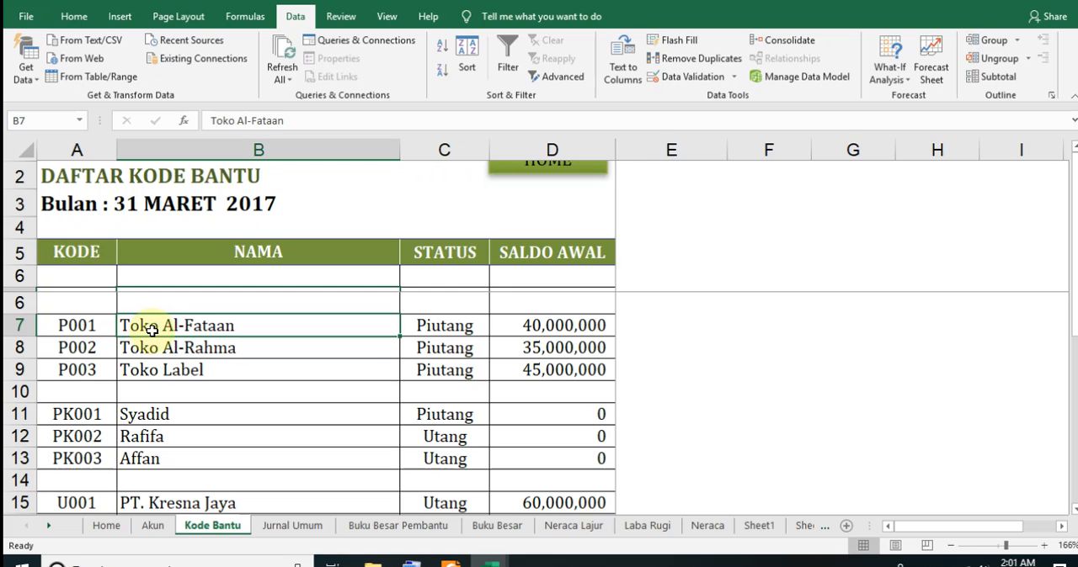
left_click(77, 329)
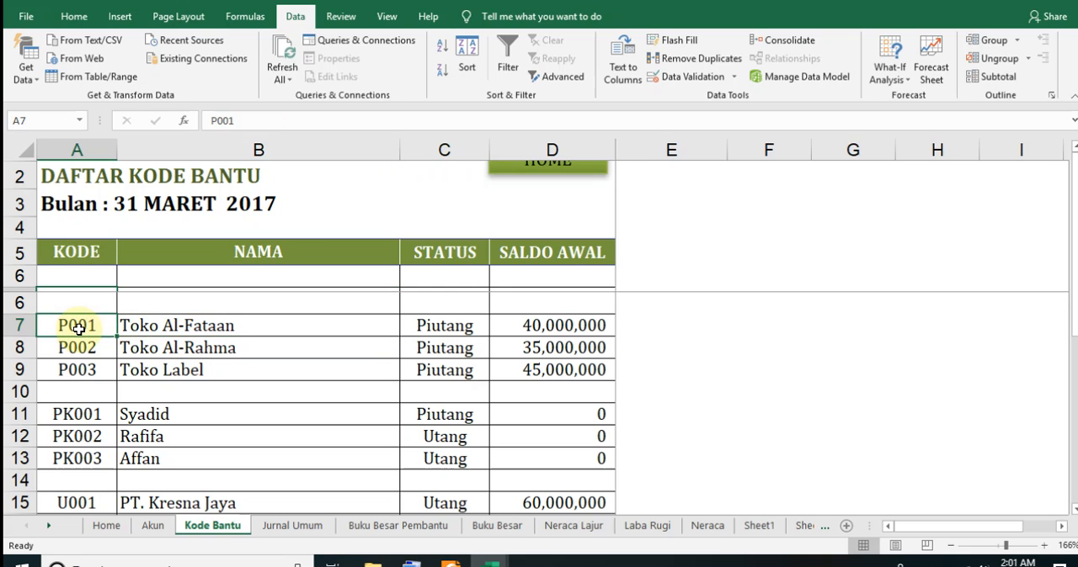
View the status dropdown options in cell C7 of the auxiliary code list, and close the list without choosing
left_click(457, 327)
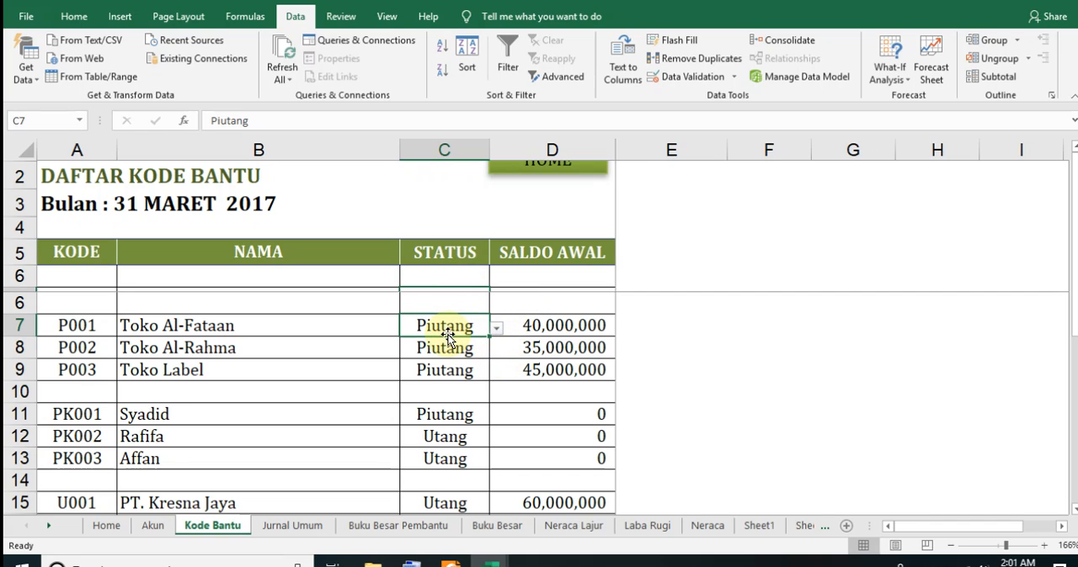
left_click(496, 330)
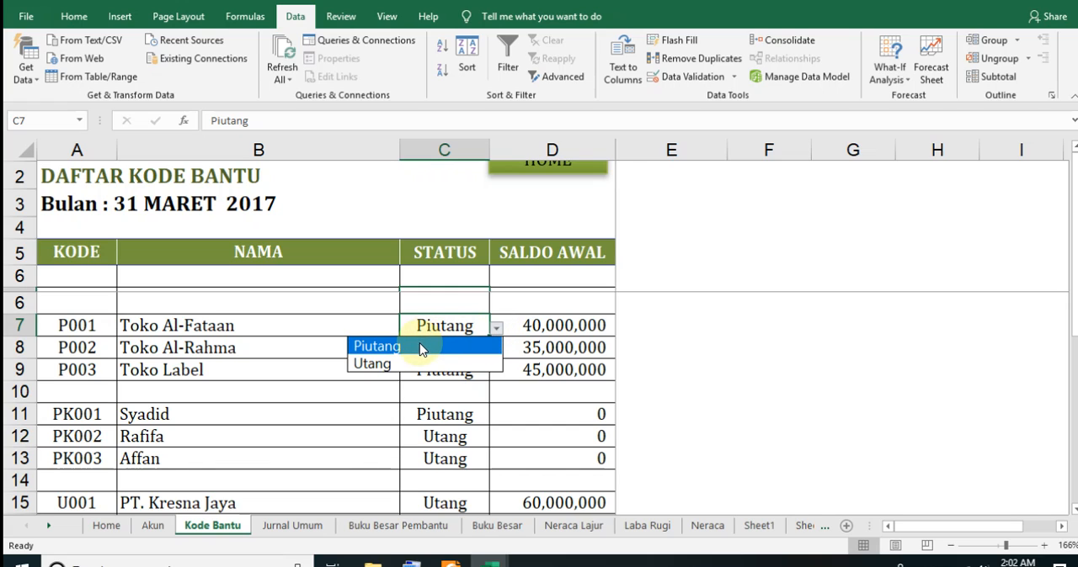
left_click(441, 393)
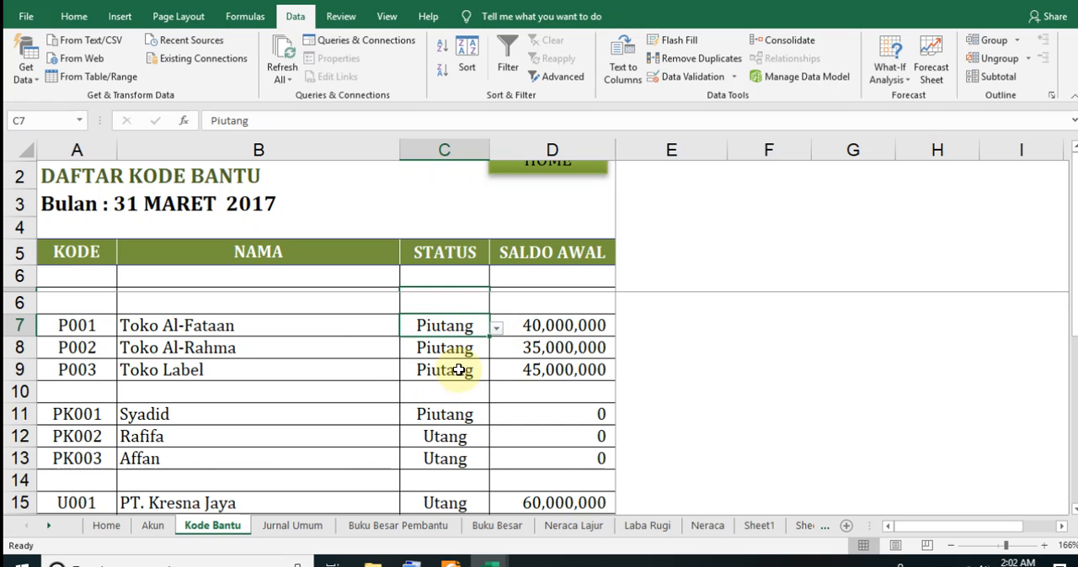
View the data validation list source of status cell C9, try appending ";-" after "Piutang,Utang", and cancel the settings
left_click(458, 369)
left_click(496, 375)
left_click(499, 376)
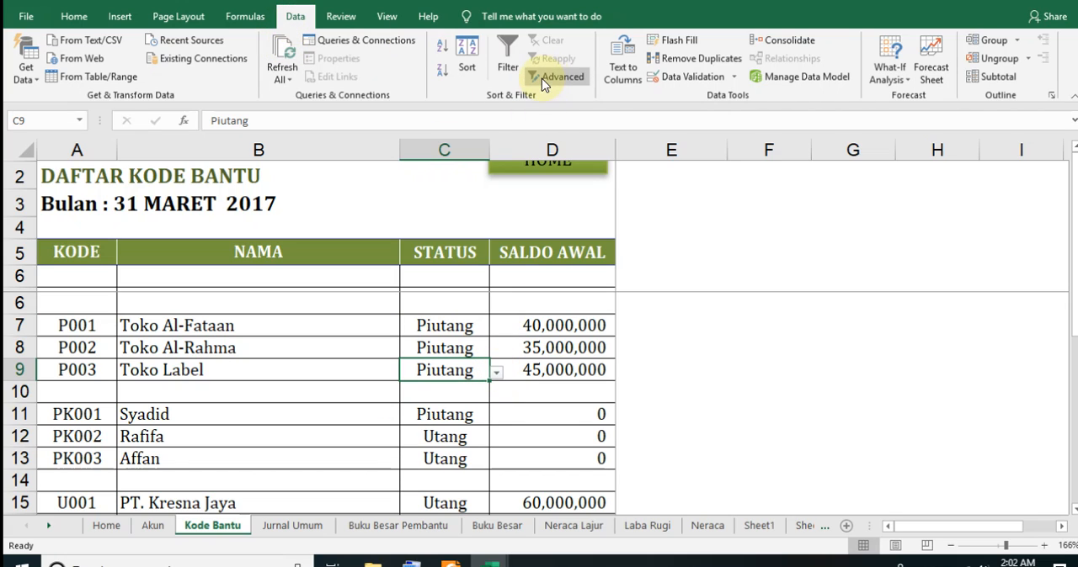
left_click(675, 78)
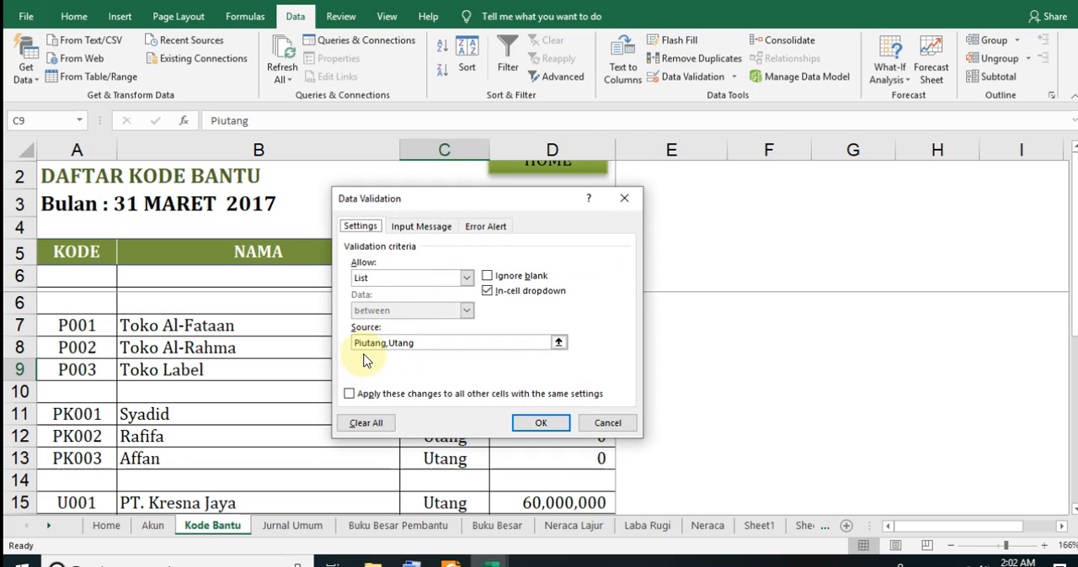
left_click(421, 345)
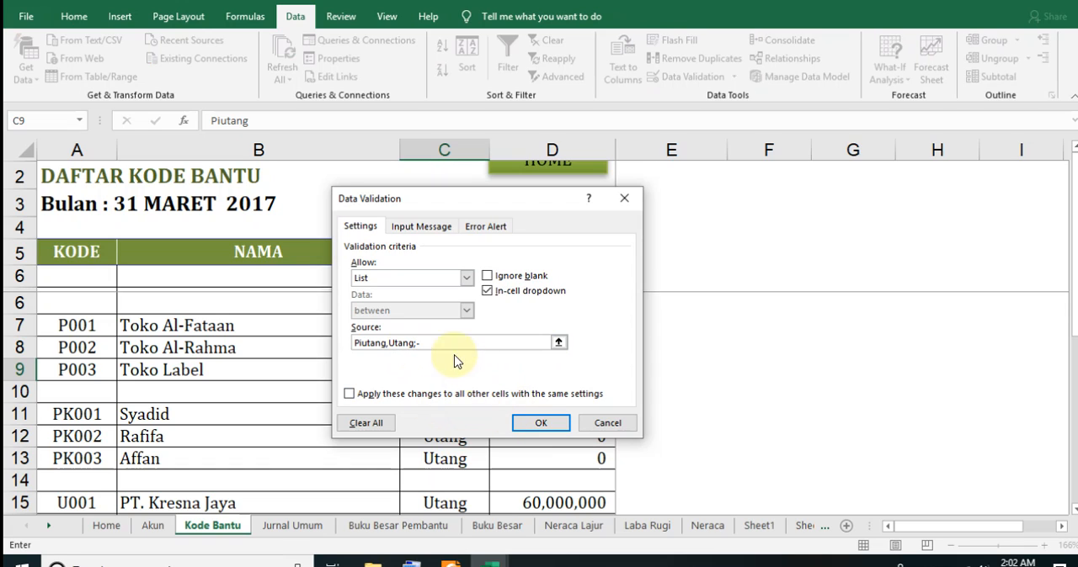
left_click(606, 422)
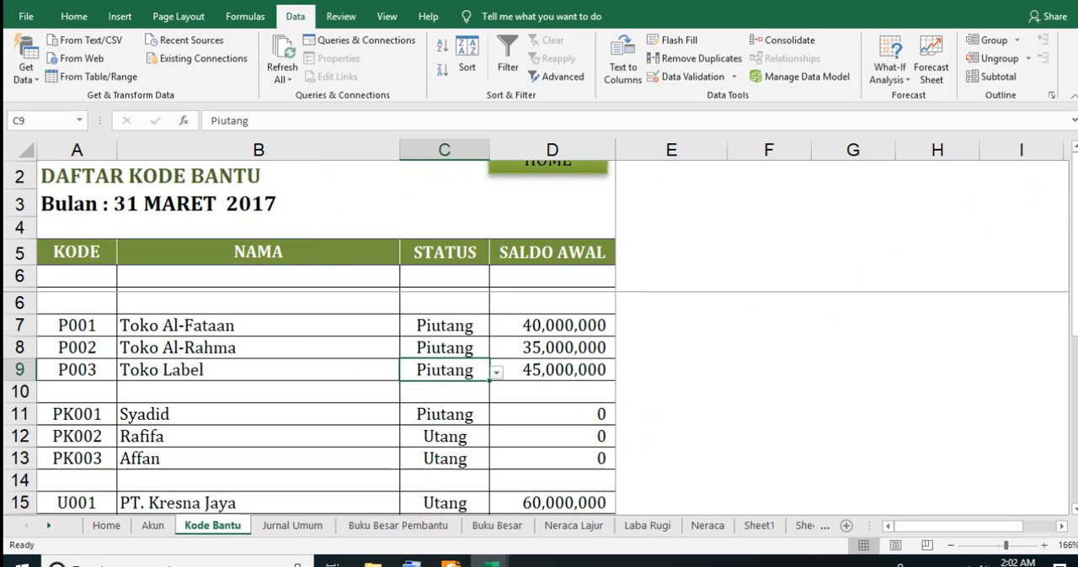
View the account list on the Akun sheet, and return to the Kode Bantu sheet
left_click_drag(1073, 244, 1060, 207)
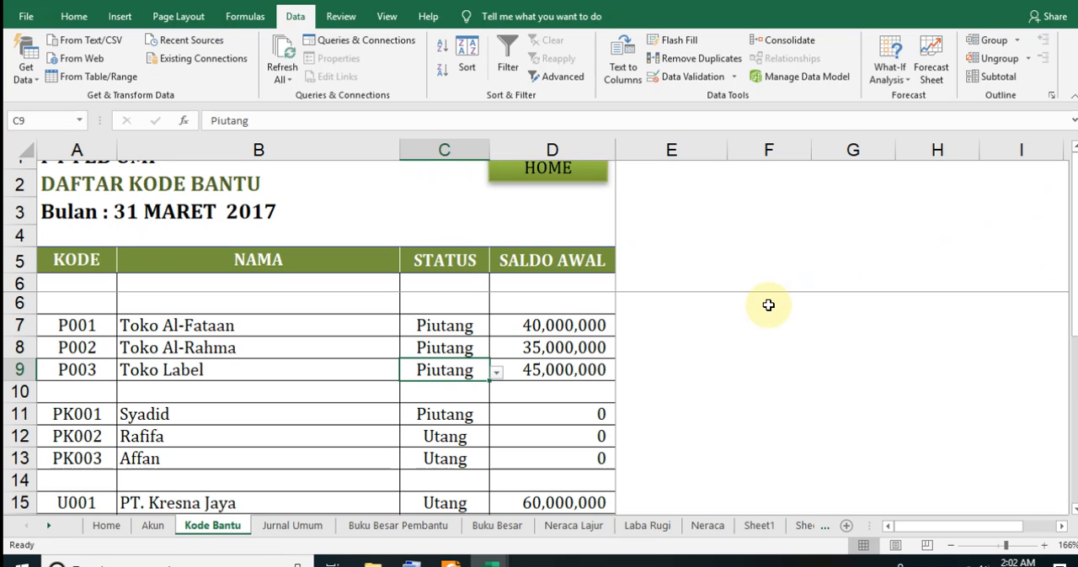
left_click(155, 526)
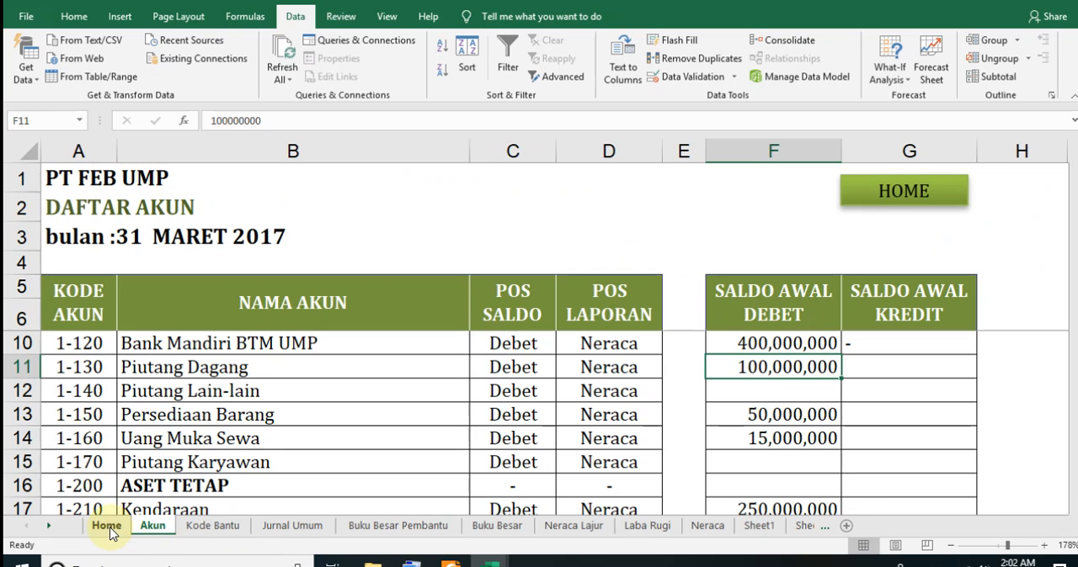
left_click(199, 526)
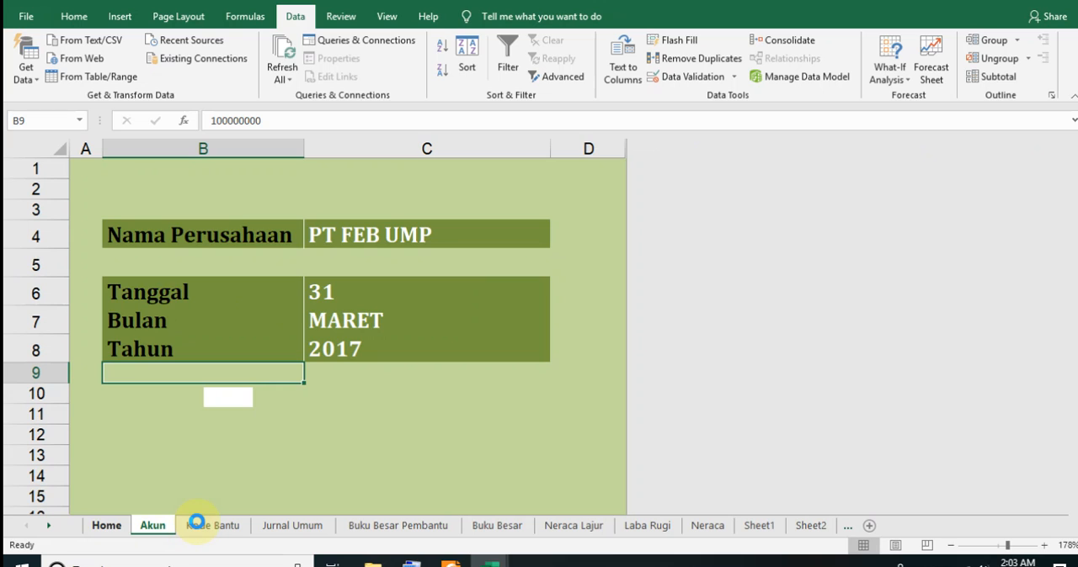